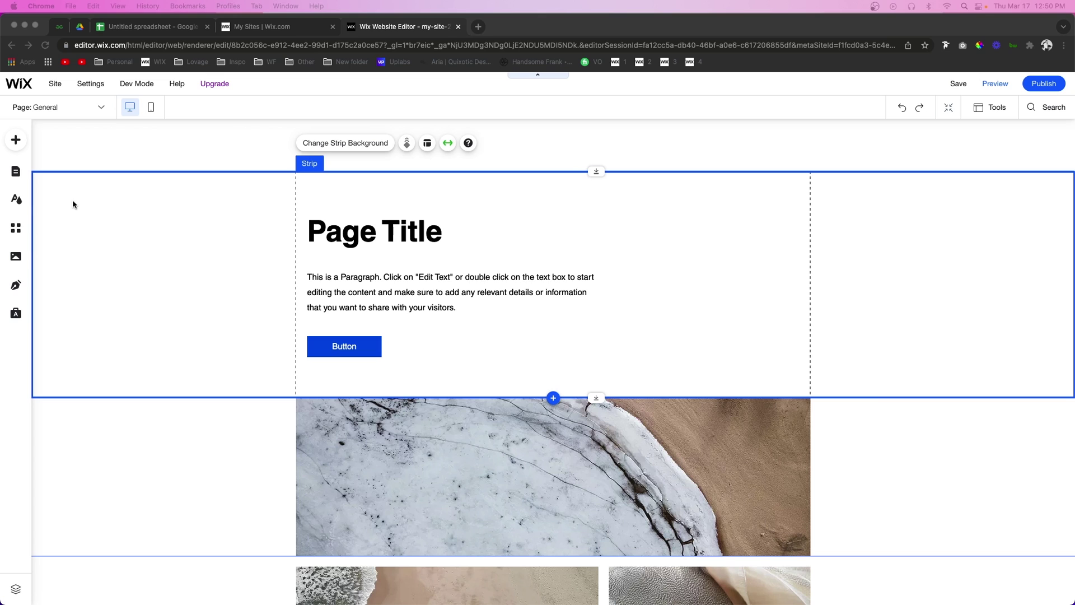
Add the Content Manager and its Item List preset, creating the Items collection with three placeholder entries.
left_click(15, 145)
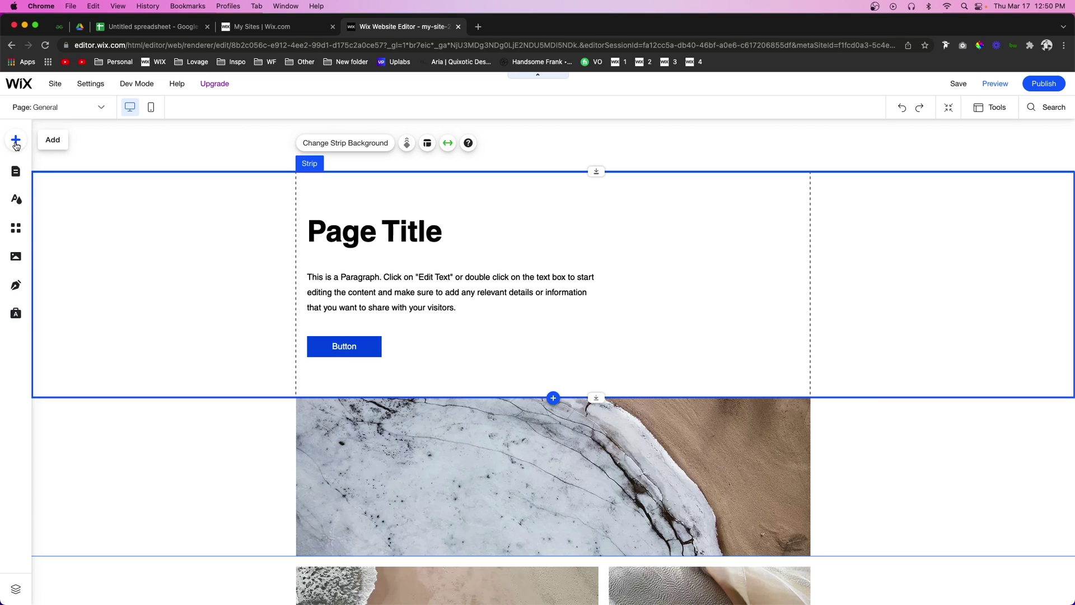
left_click(16, 145)
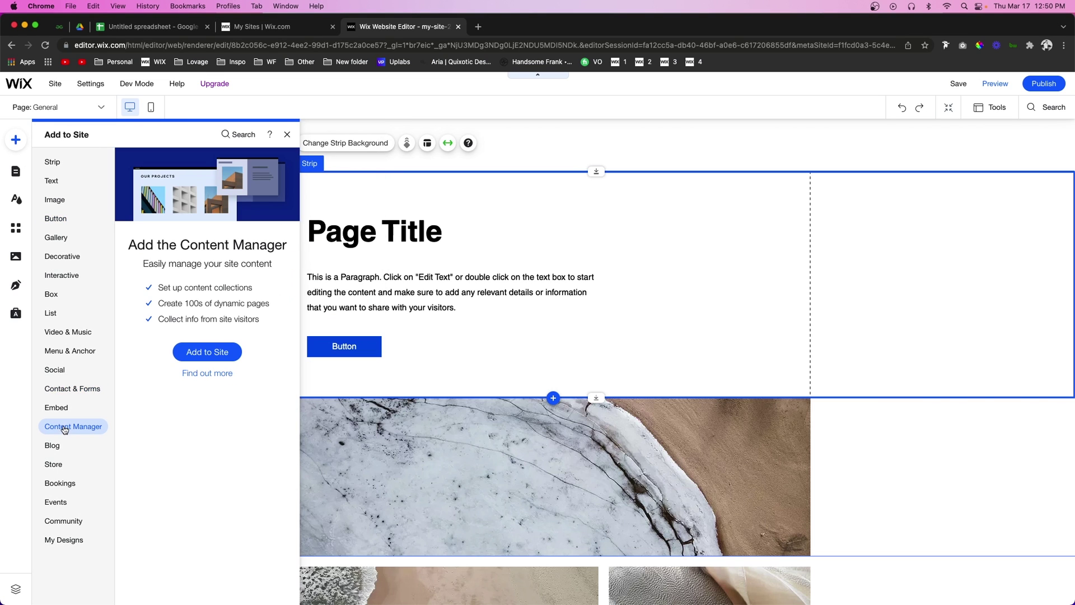
left_click(190, 353)
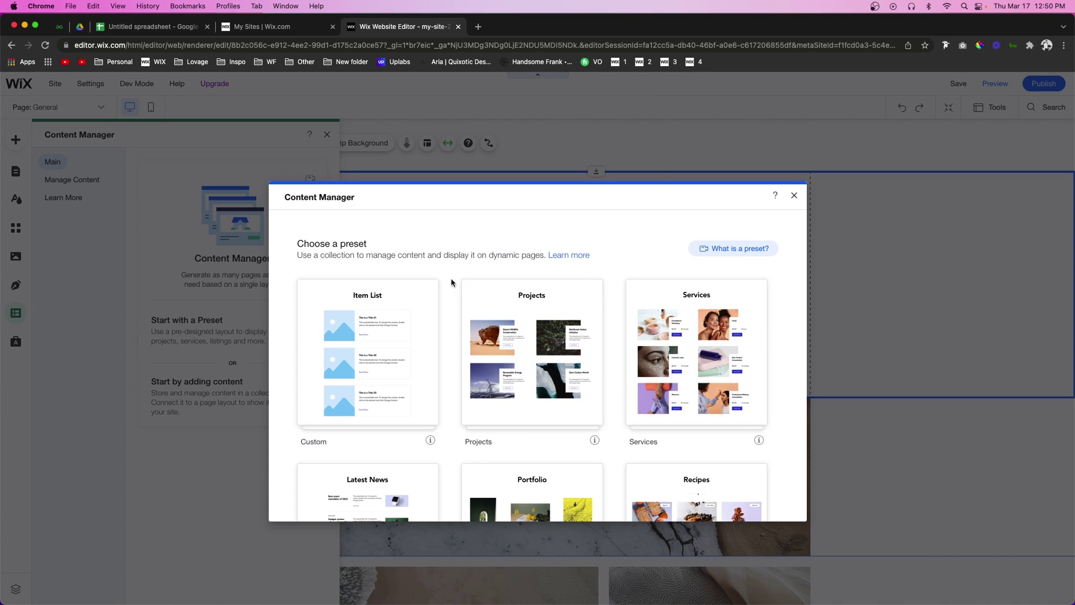
mouse_move(392, 342)
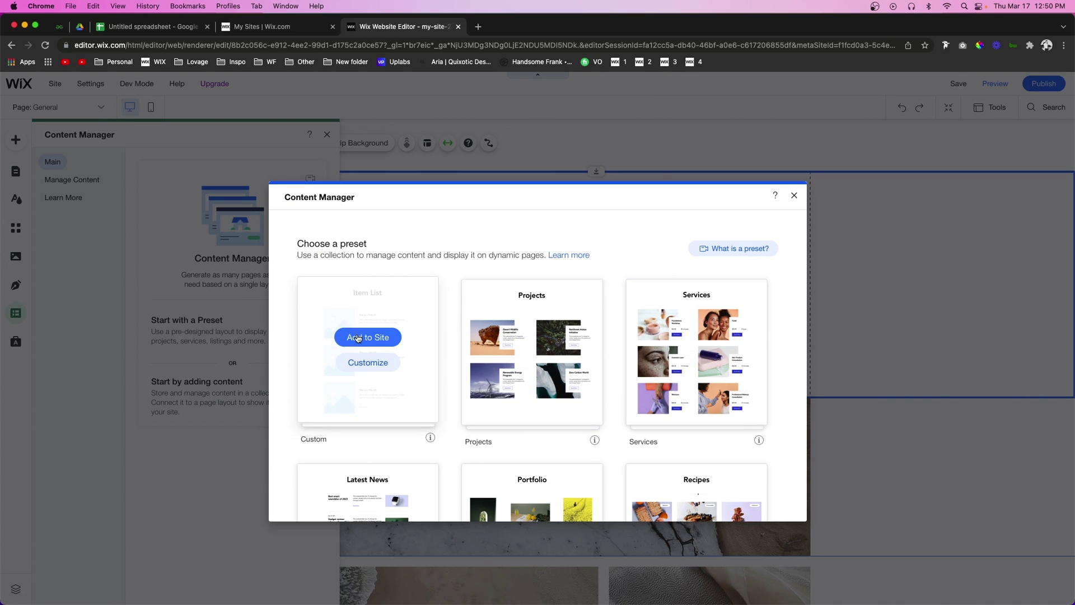
left_click(368, 337)
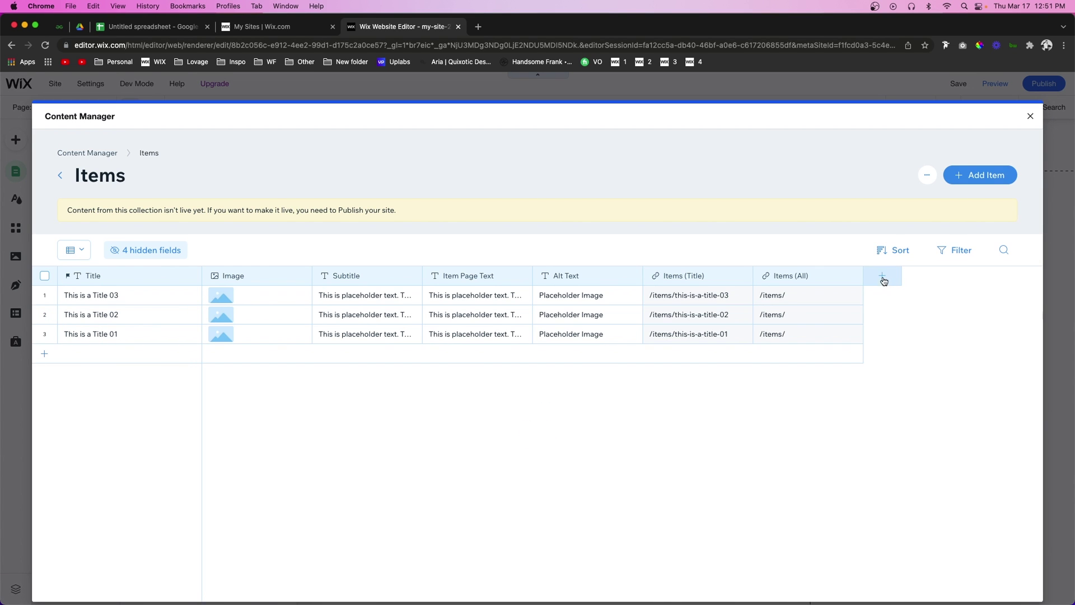
Add a field named Address with the Address field type to the Items collection.
left_click(886, 282)
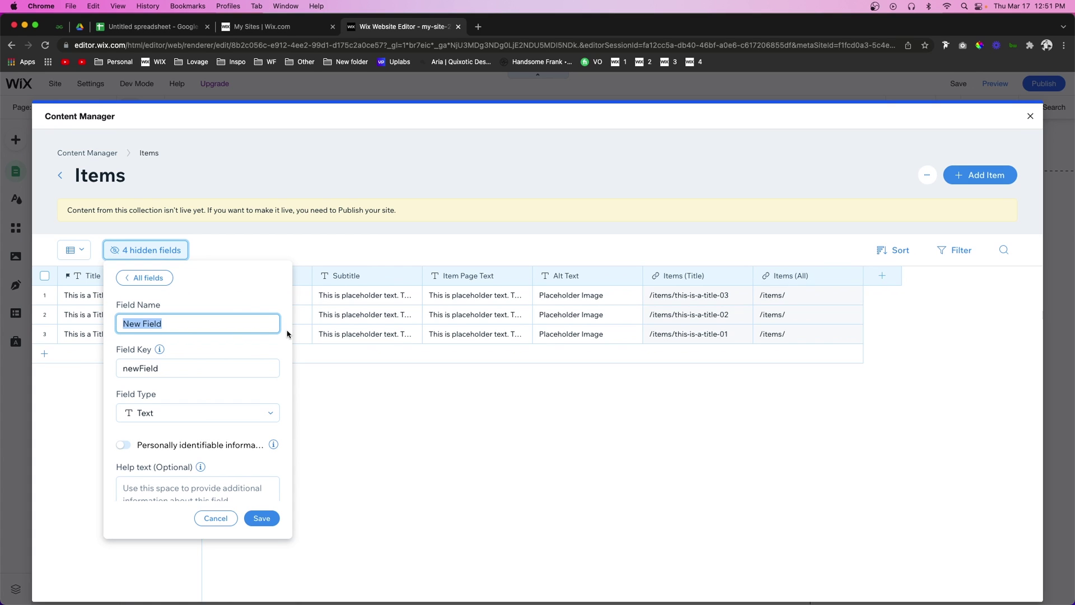
type("A")
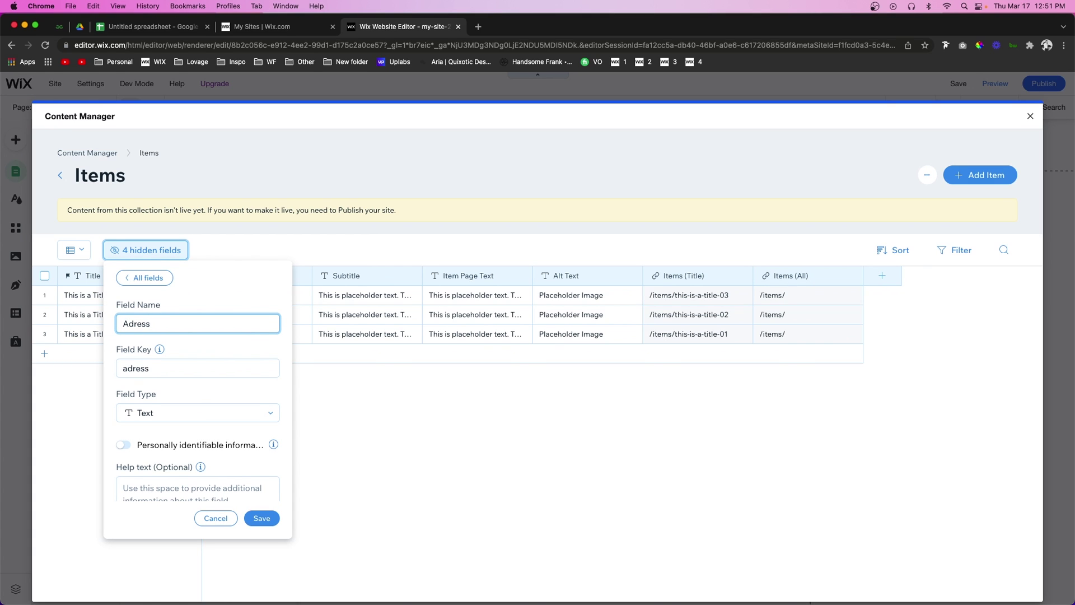
type("d")
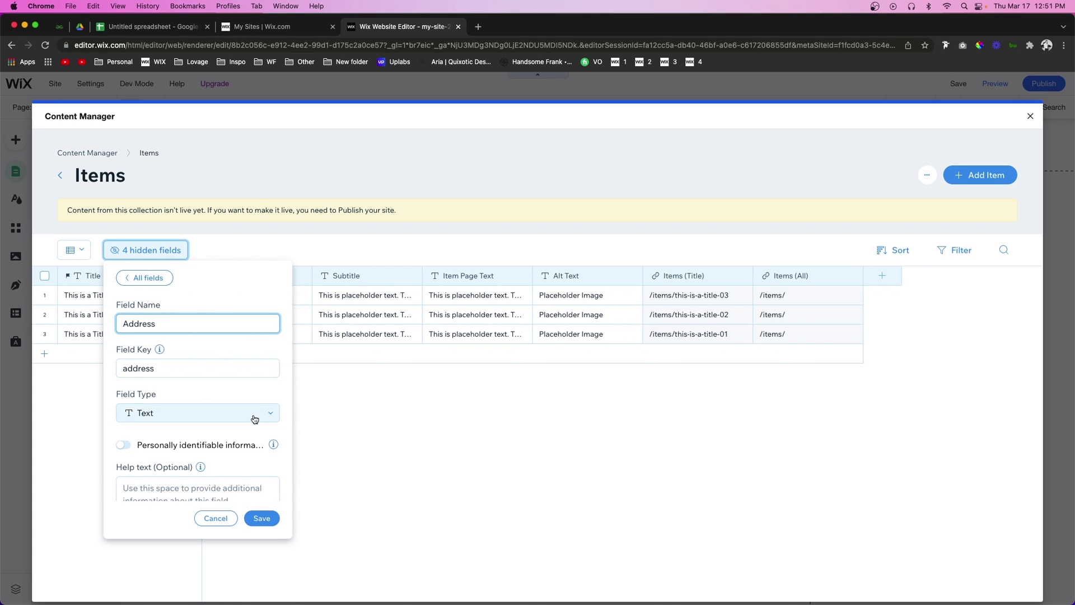
left_click(209, 415)
scroll(173, 471, "down", 5)
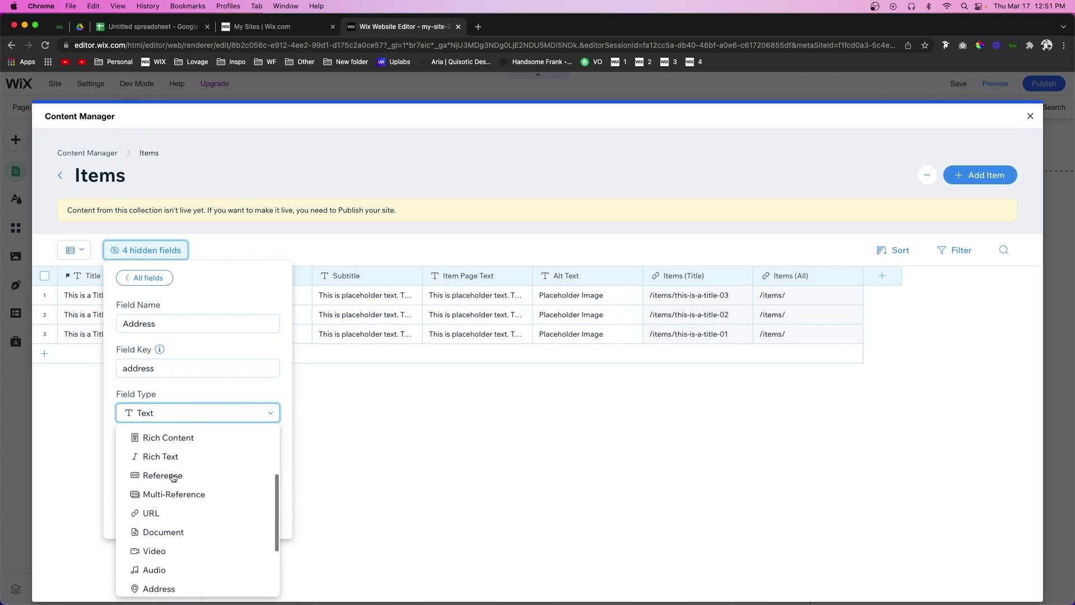
scroll(173, 527, "down", 1)
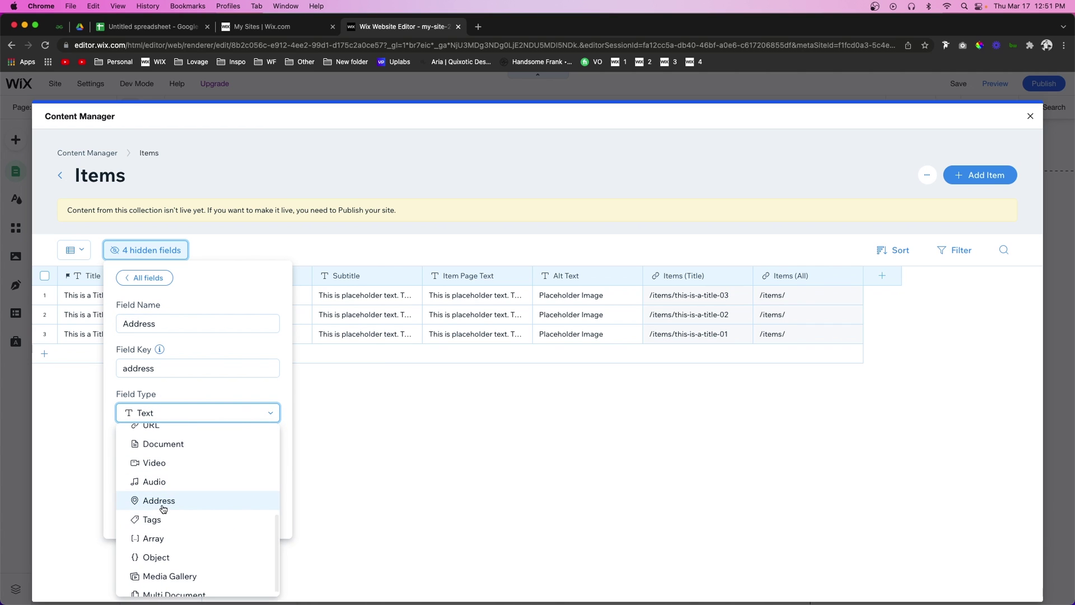
left_click(165, 499)
left_click(263, 518)
Add three items titled This is a Title 04, 05 and 06 by pasting and editing the copied title.
left_click(122, 295)
left_click(122, 296)
key("cmd+c")
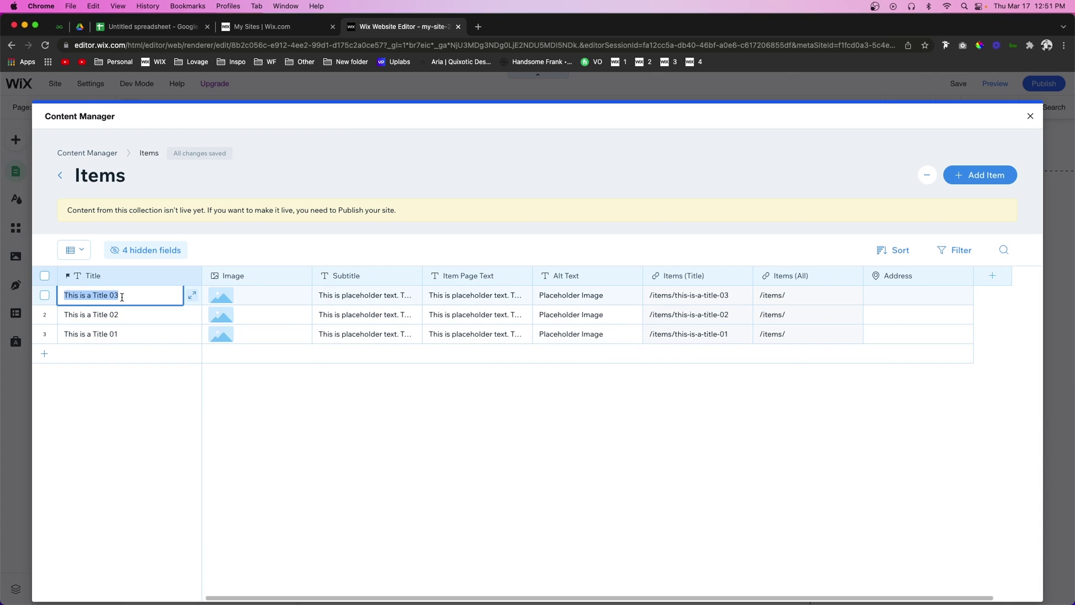
left_click(122, 352)
type("This is a Title 04")
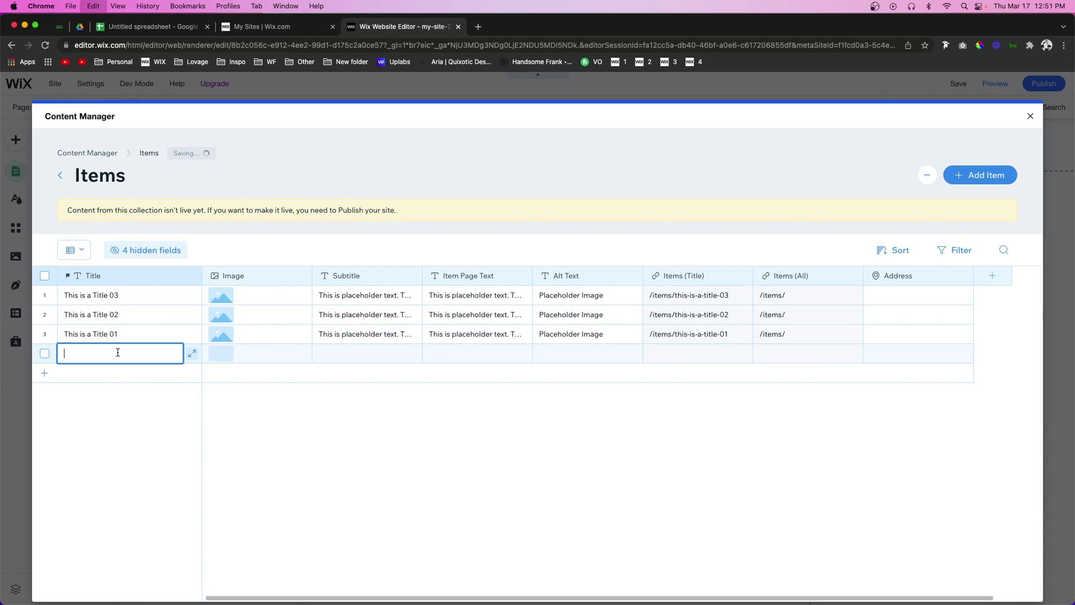
left_click(121, 377)
key("cmd+v")
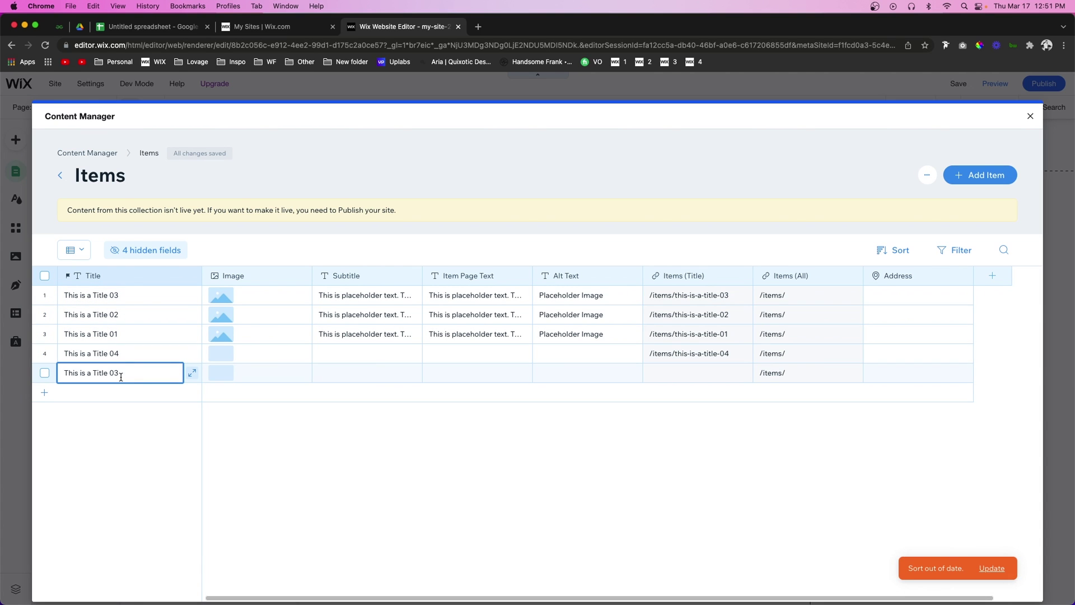
left_click(112, 391)
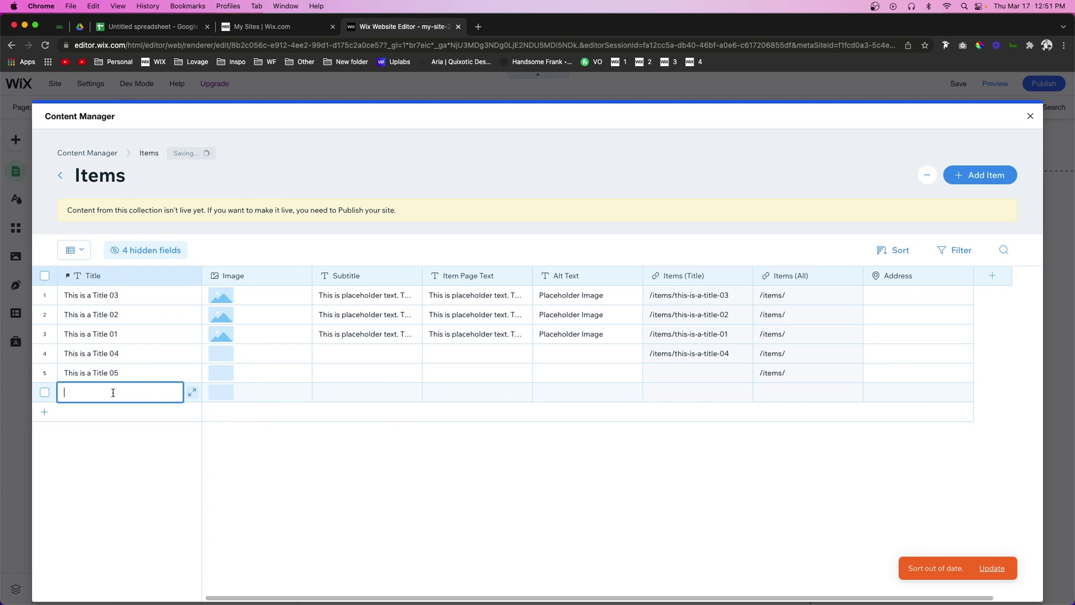
key("cmd+v")
key("BackSpace")
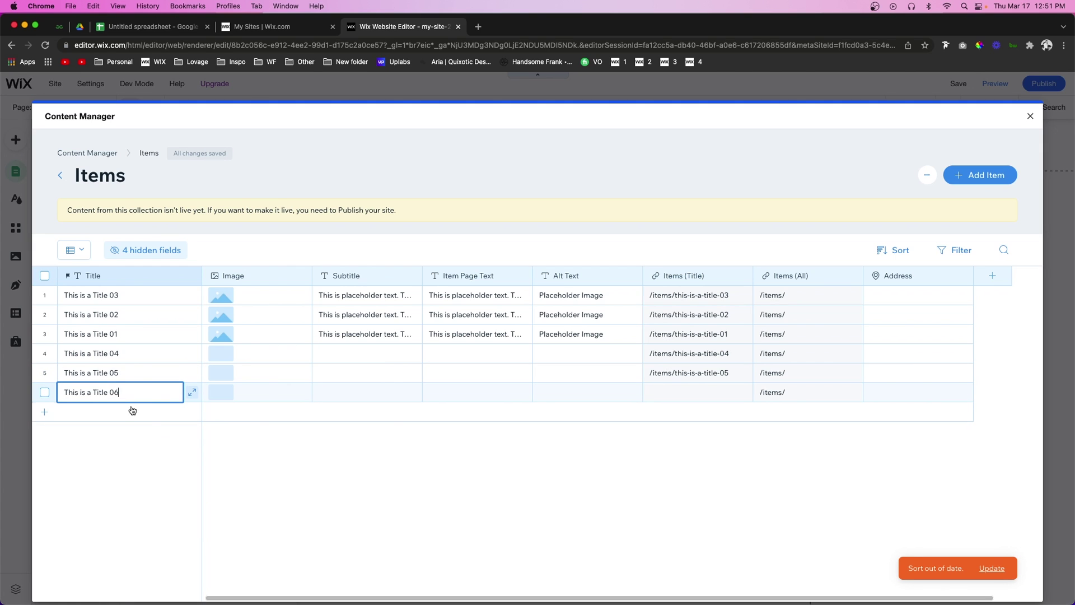
key("Return")
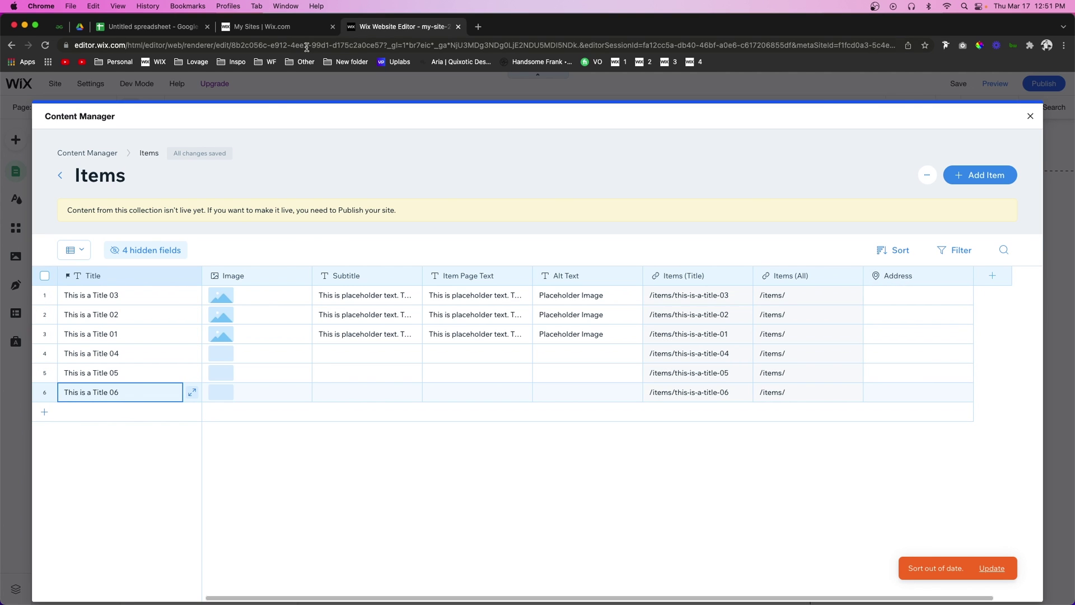
key("cmd+3")
Paste the first spreadsheet address into item one's Address cell and accept the suggested address.
key("cmd+Up")
key("cmd+c")
key("cmd+5")
left_click(897, 294)
key("cmd+v")
key("cmd+3")
key("Down")
key("cmd+c")
key("cmd+5")
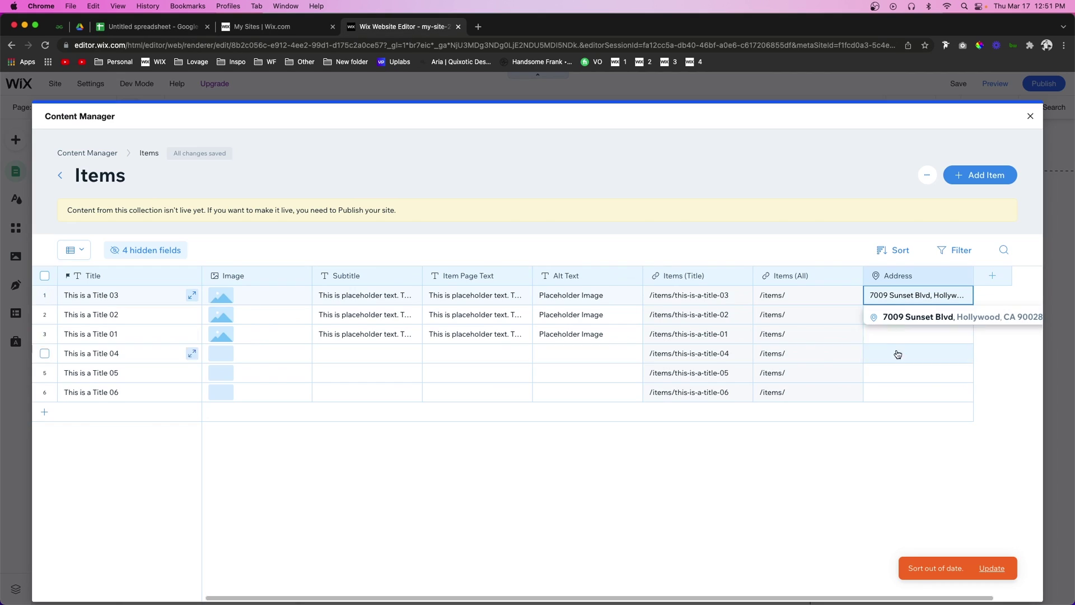
left_click(919, 319)
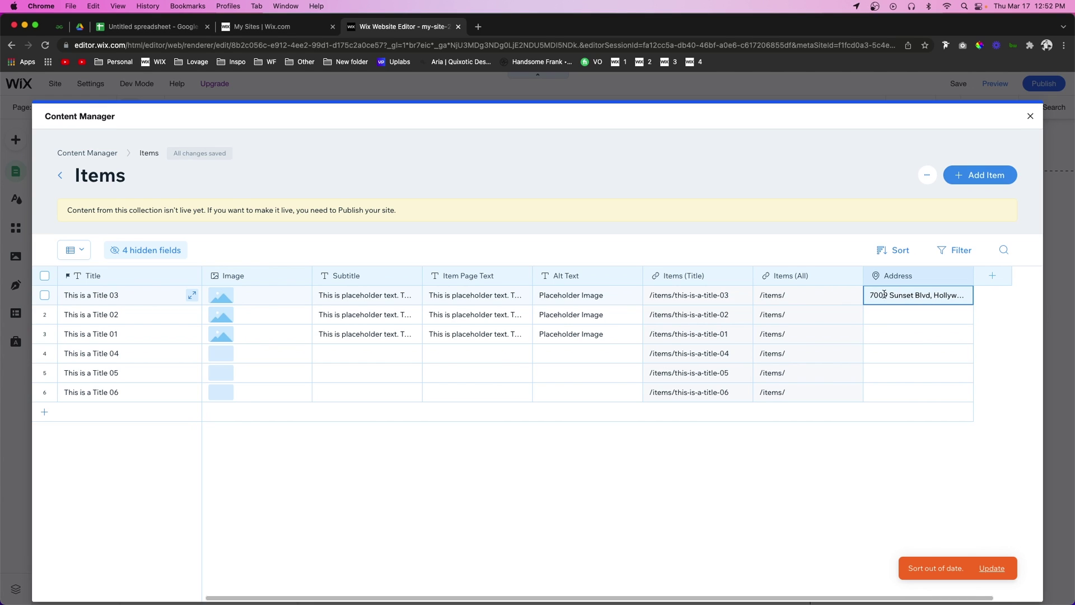
Paste the remaining spreadsheet addresses into items two through six, then close the Content Manager.
left_click(911, 317)
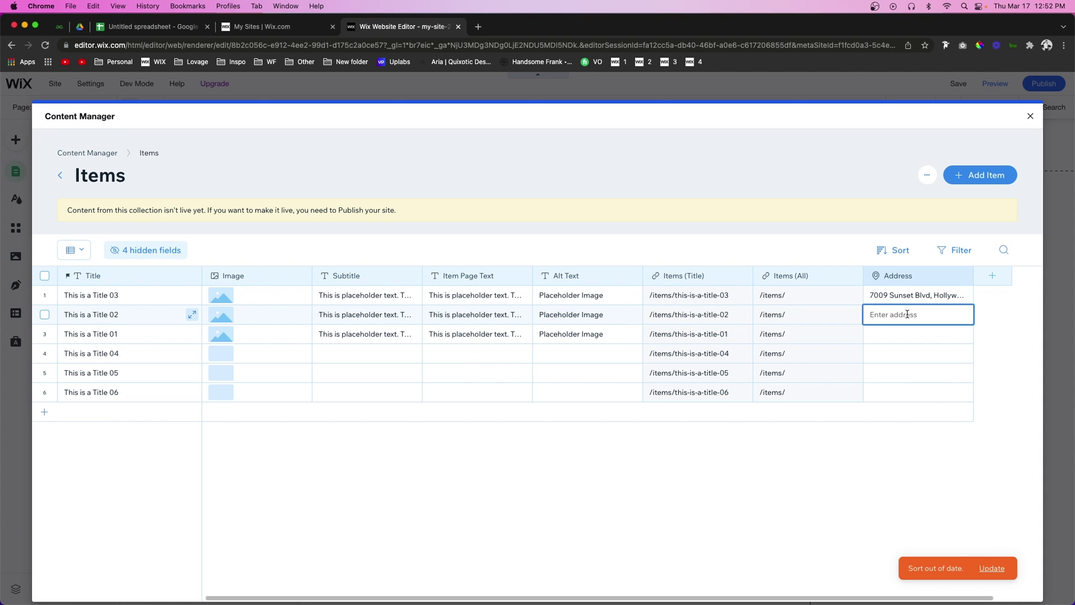
key("cmd+v")
key("ctrl+shift+Tab")
key("ctrl+shift+Tab")
key("ctrl+Tab")
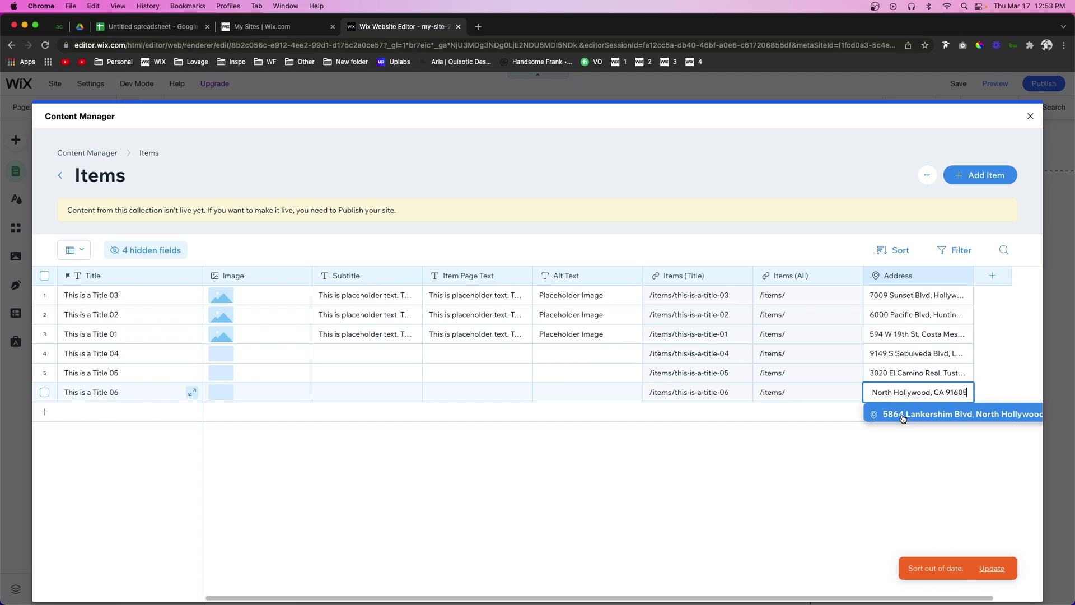
key("Return")
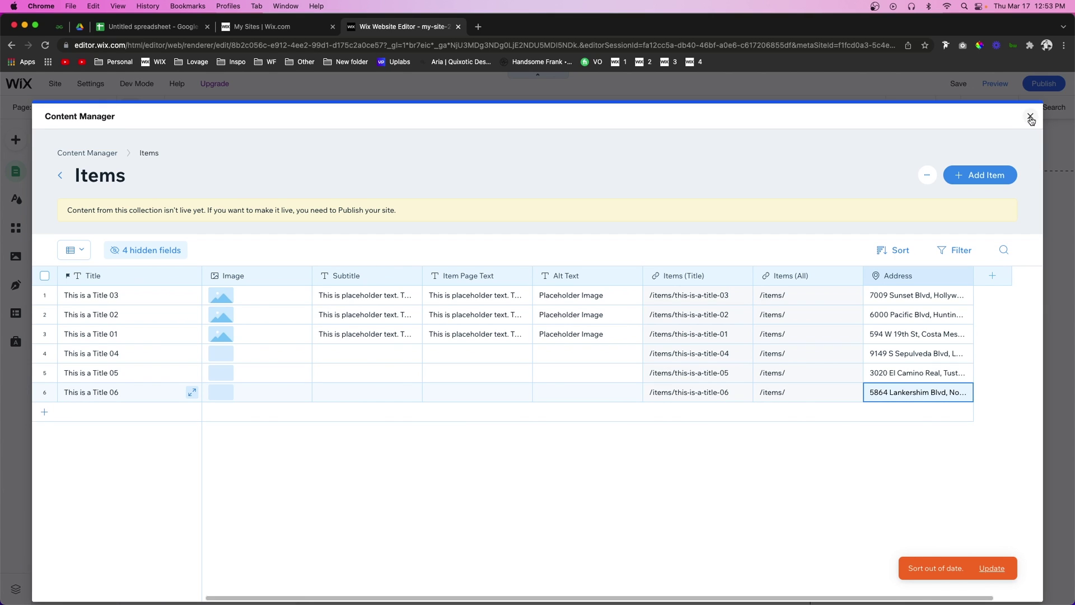
left_click(1031, 117)
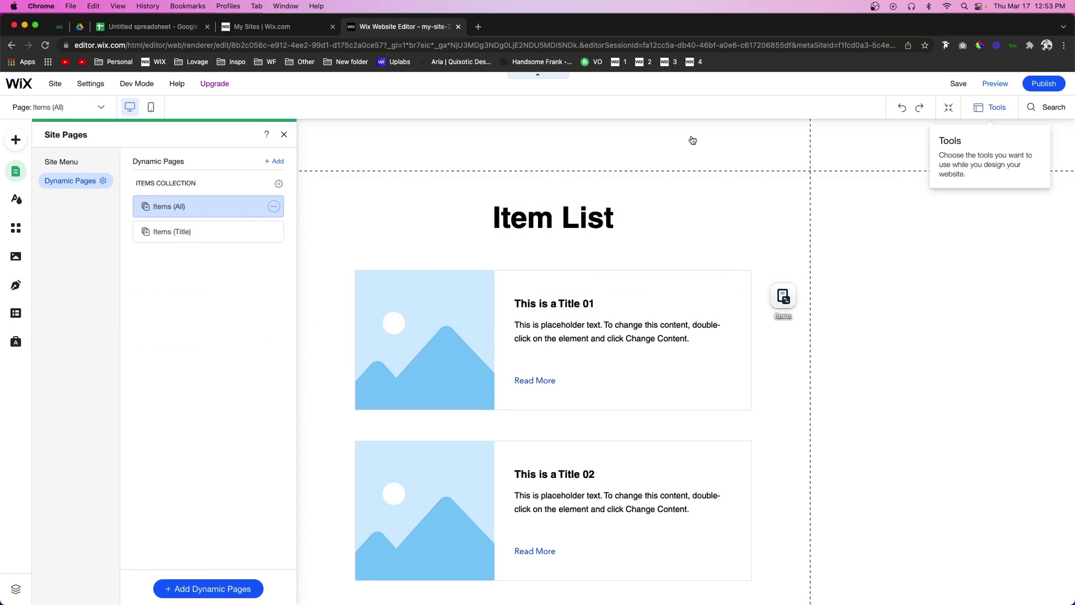
Move the item repeater further down the page and the Items dataset up out of the way.
left_click(597, 310)
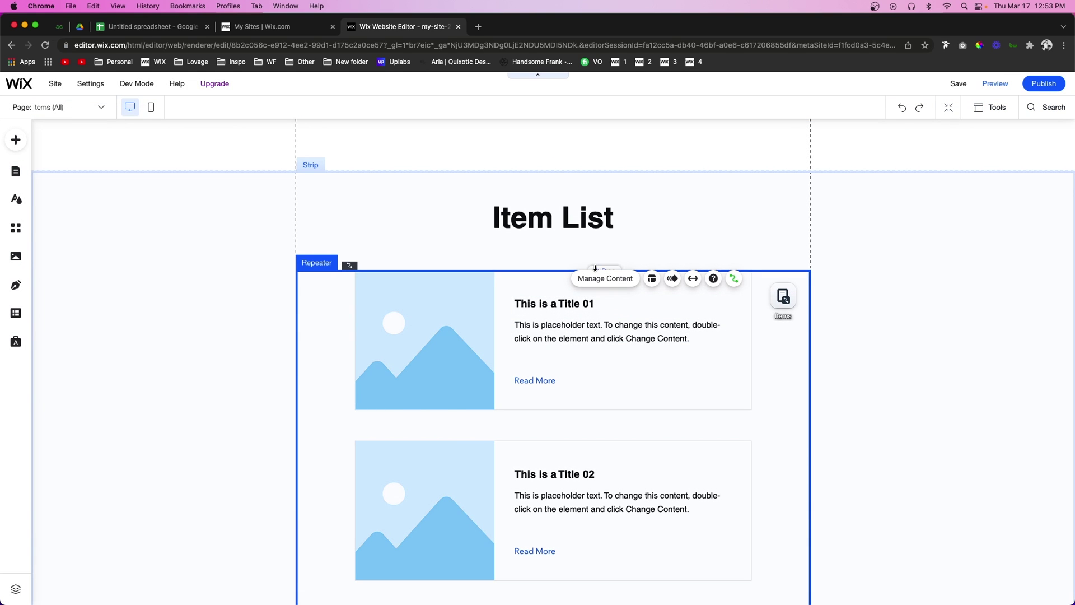
left_click_drag(595, 267, 581, 556)
left_click_drag(783, 301, 775, 212)
Place a full-width dark Google Map with yellow lines beneath the Item List title.
left_click(17, 141)
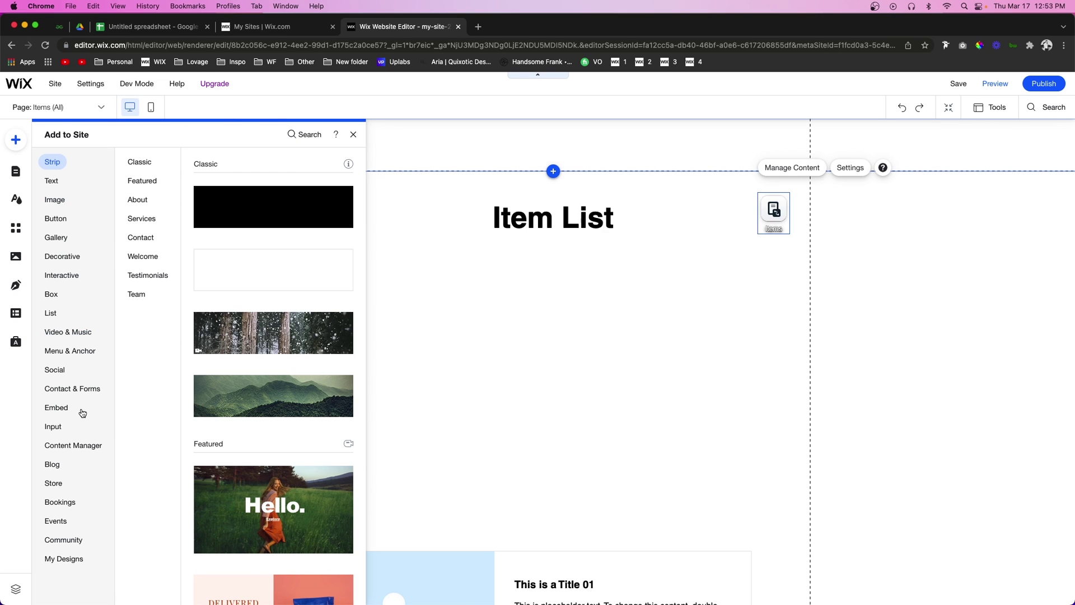
left_click(66, 352)
left_click(62, 390)
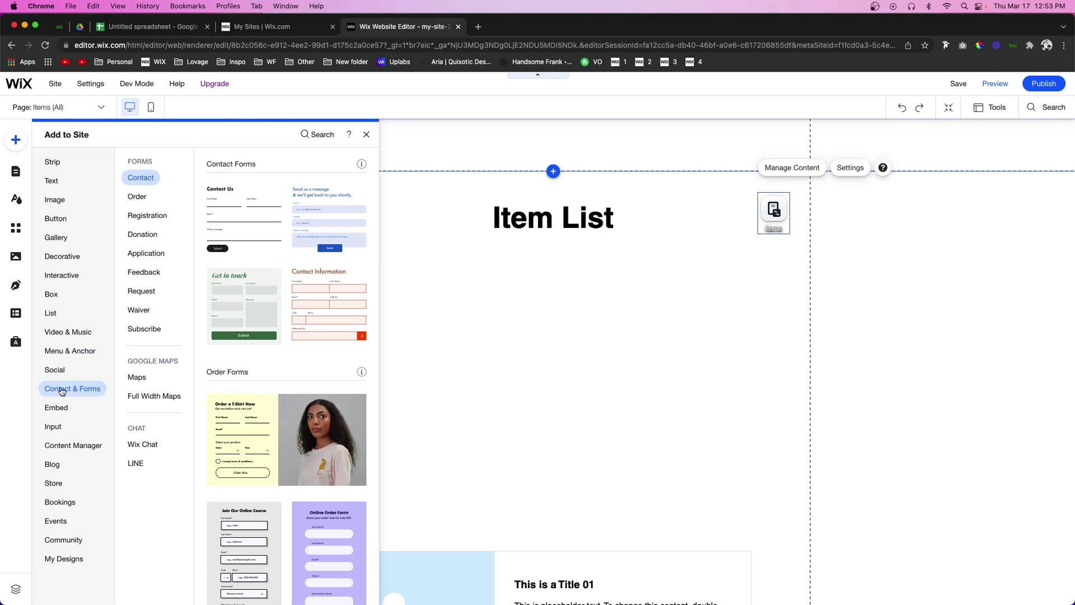
left_click(137, 379)
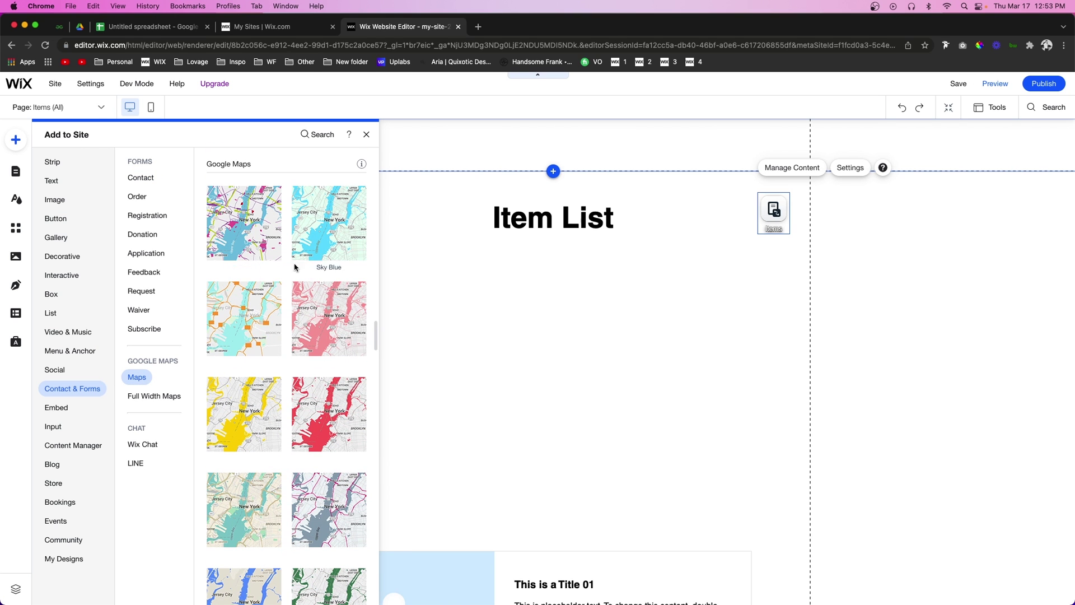
left_click(166, 398)
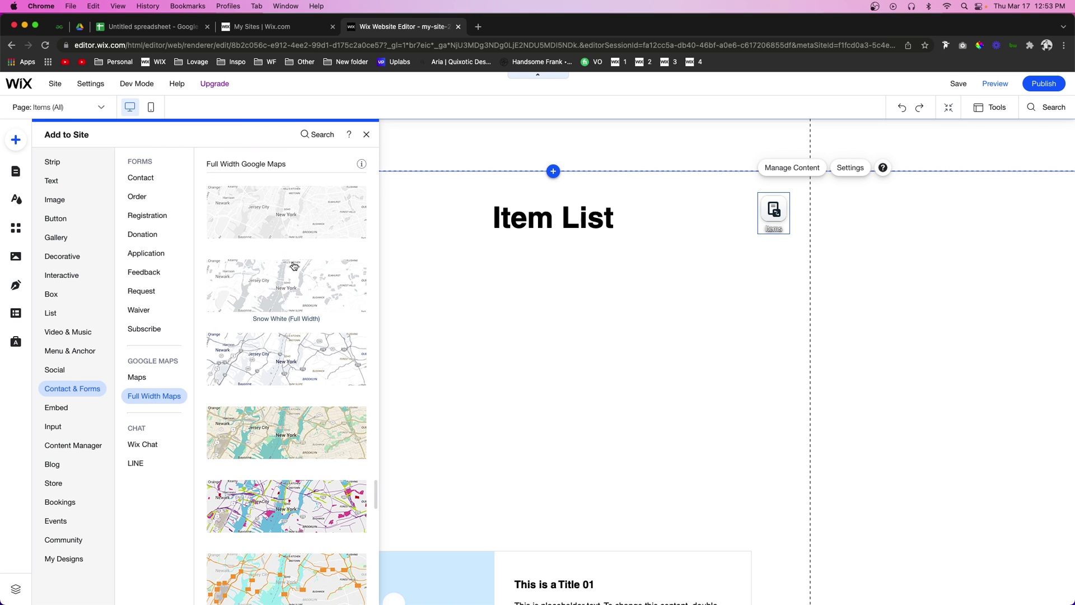
scroll(314, 397, "down", 5)
scroll(315, 397, "down", 5)
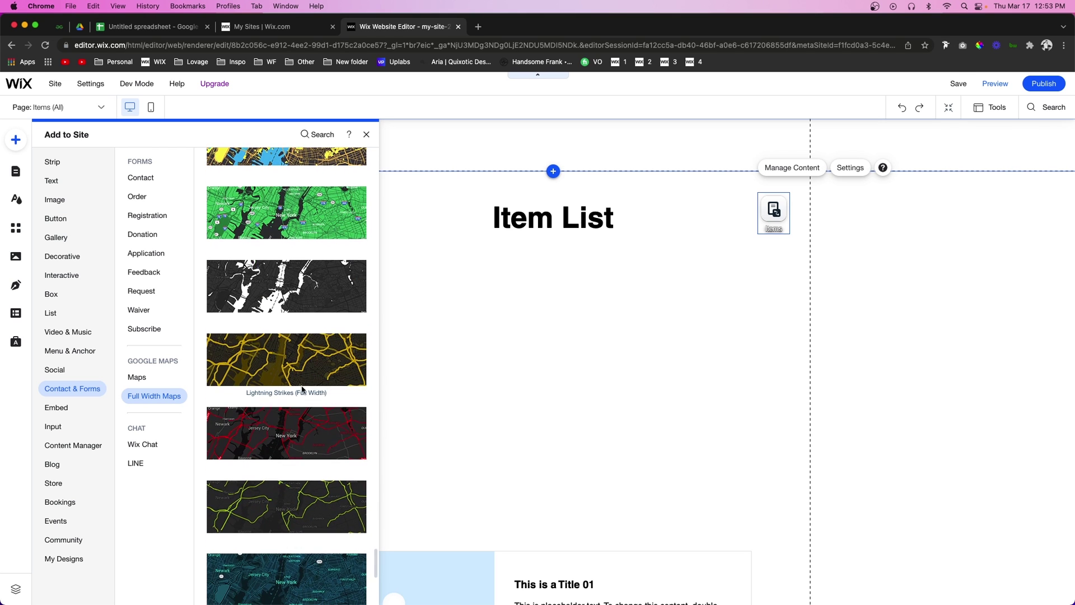
left_click_drag(301, 386, 629, 369)
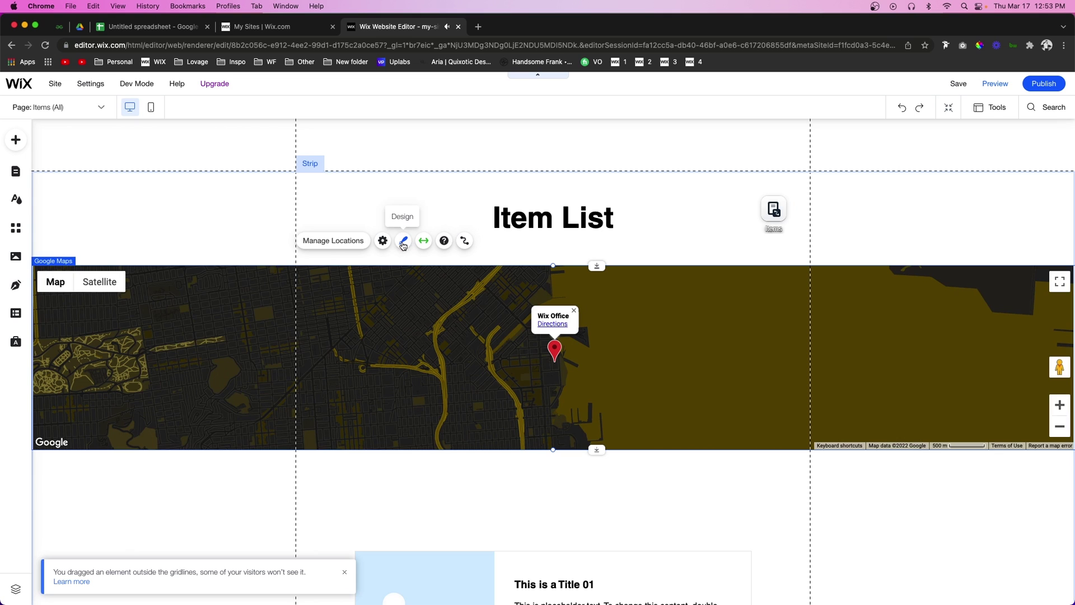
Give the map the satellite design style.
left_click(403, 242)
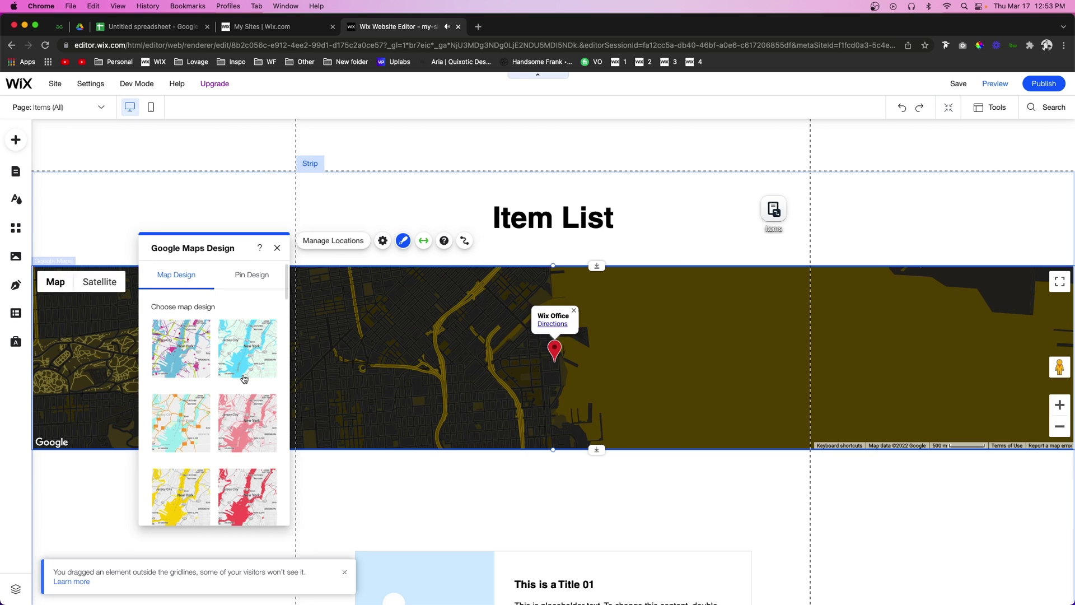
scroll(228, 400, "down", 5)
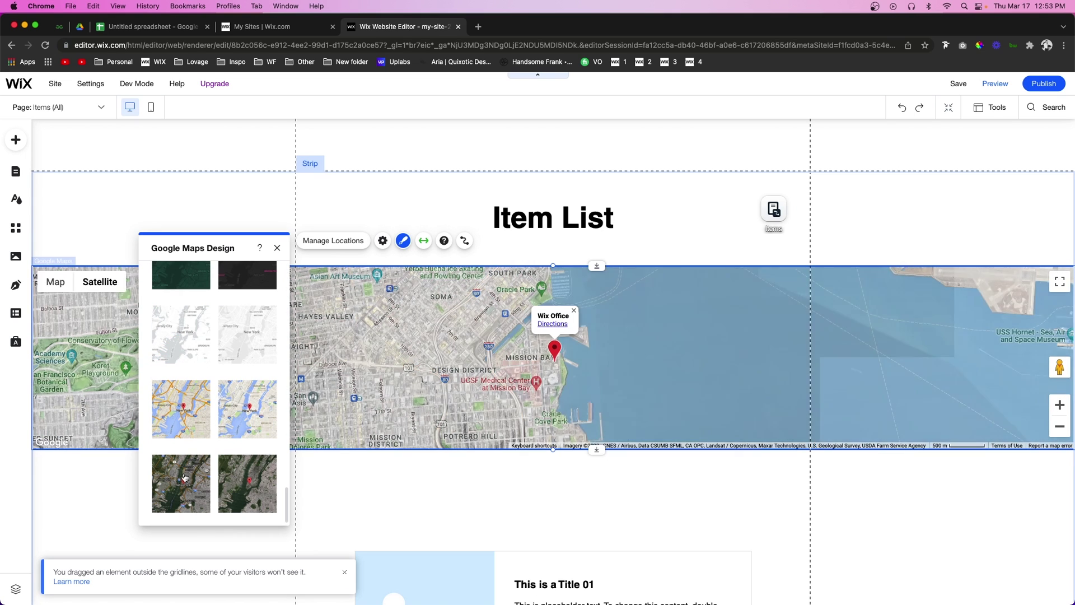
left_click(181, 483)
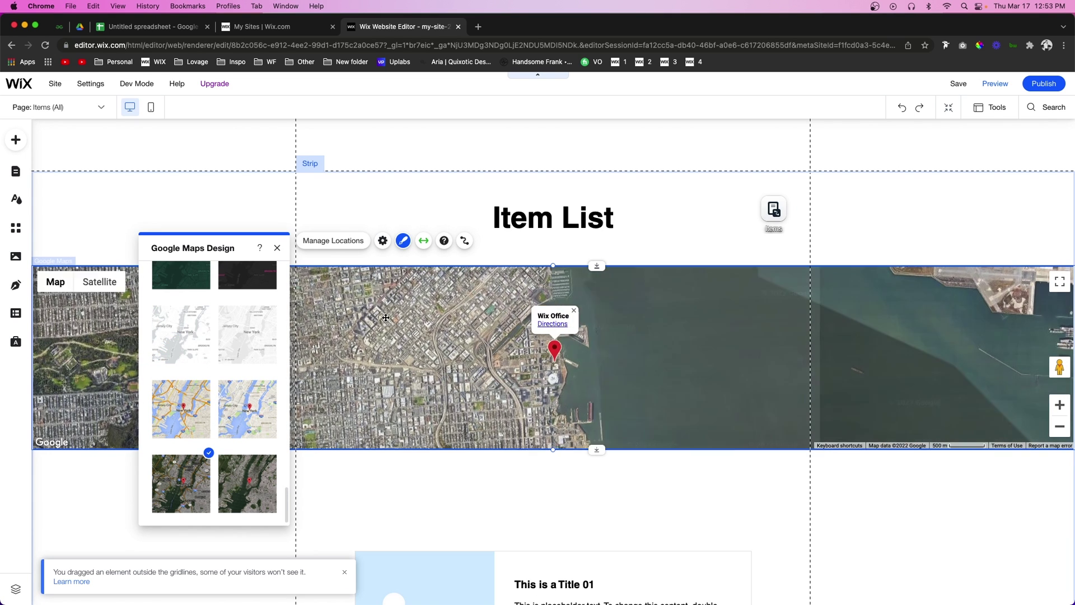
Connect the map's Location to Address, pin Title to Title, and Description to Subtitle.
left_click(465, 241)
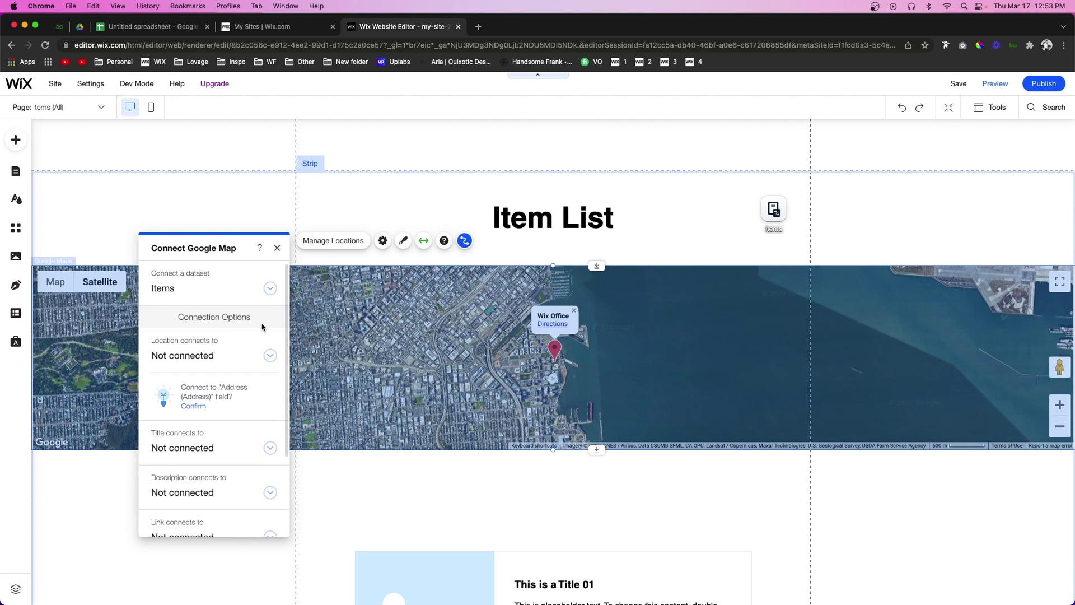
left_click(193, 356)
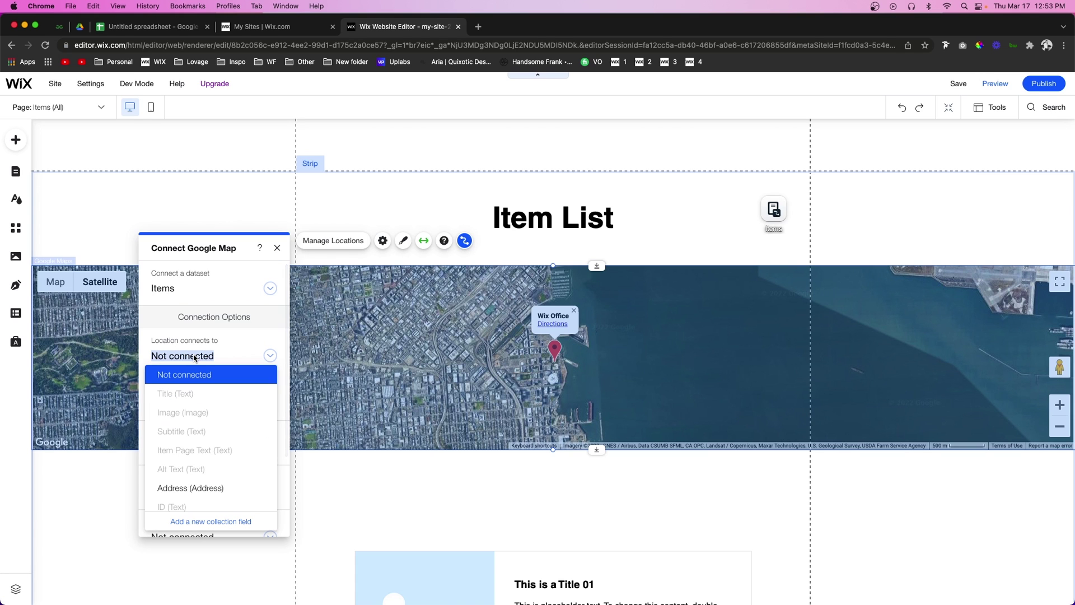
left_click(187, 488)
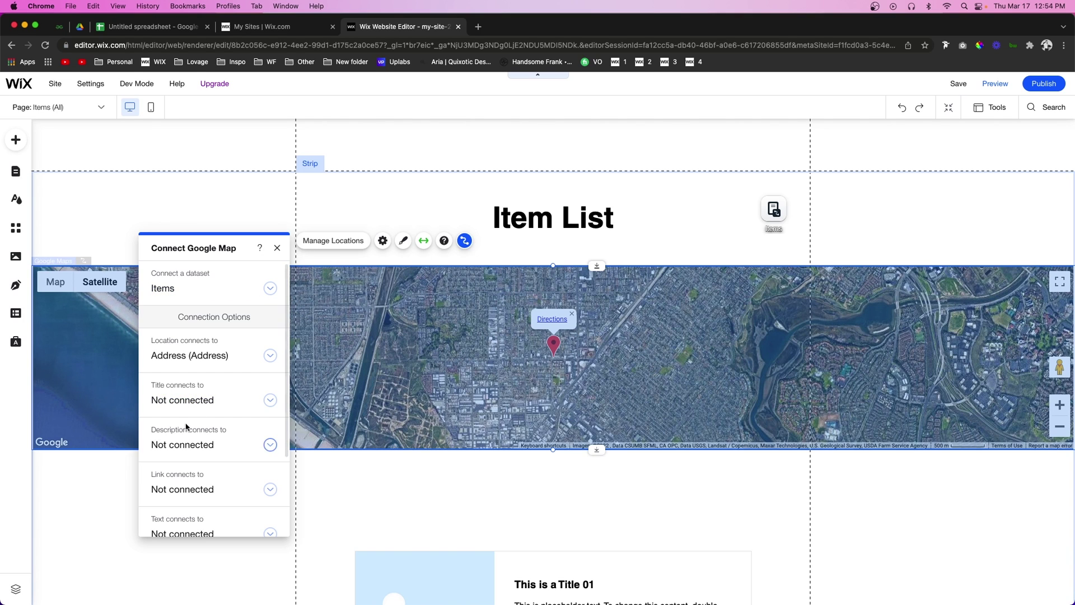
left_click(176, 400)
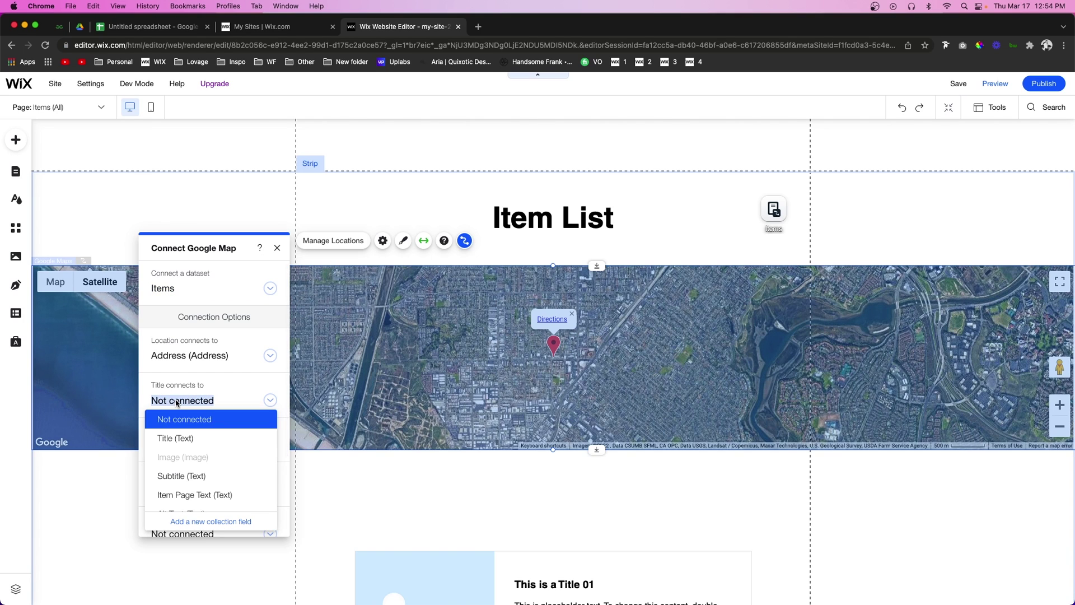
left_click(185, 439)
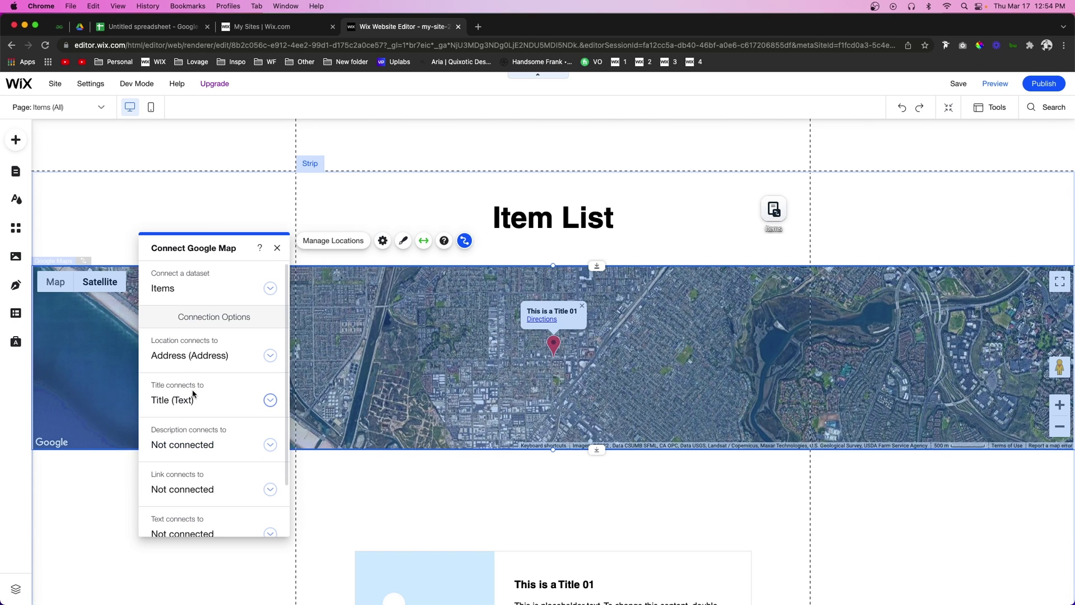
left_click(182, 445)
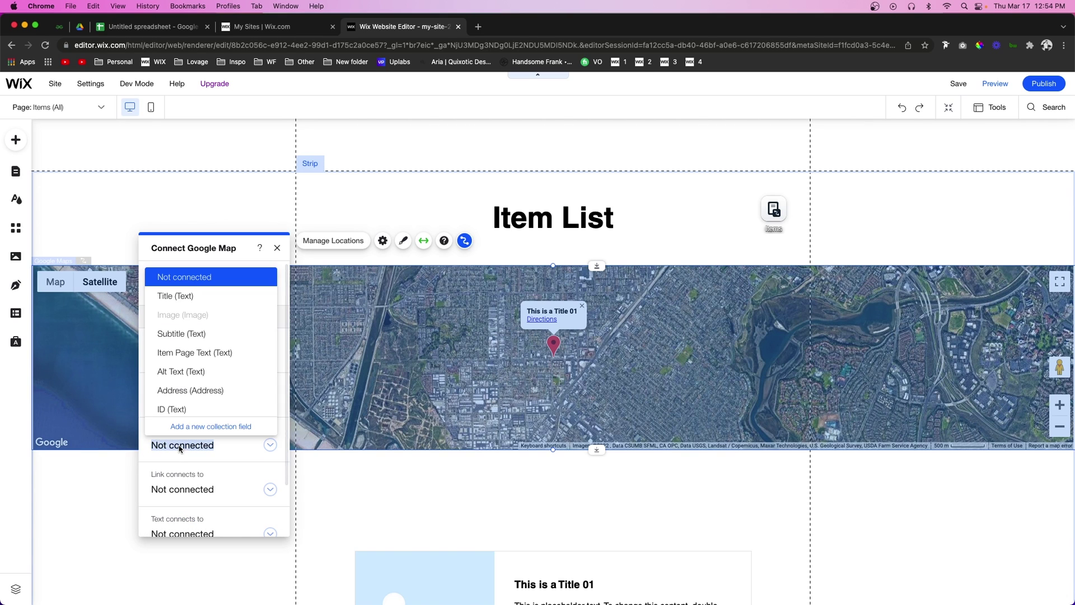
left_click(197, 335)
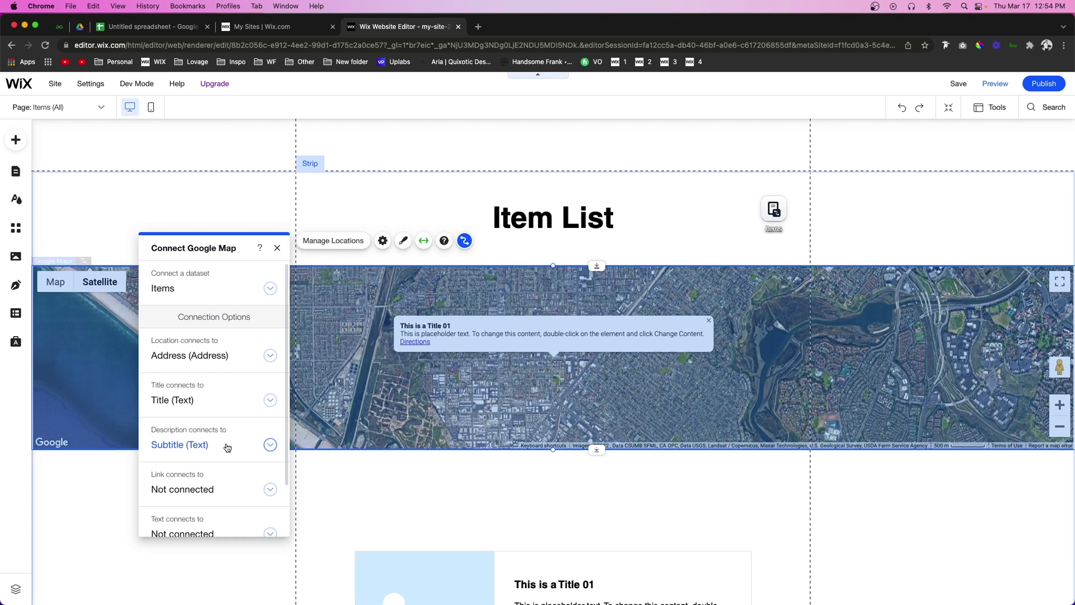
Leave the pin link unconnected, use Title as the pin text, and close the connection settings.
left_click(202, 490)
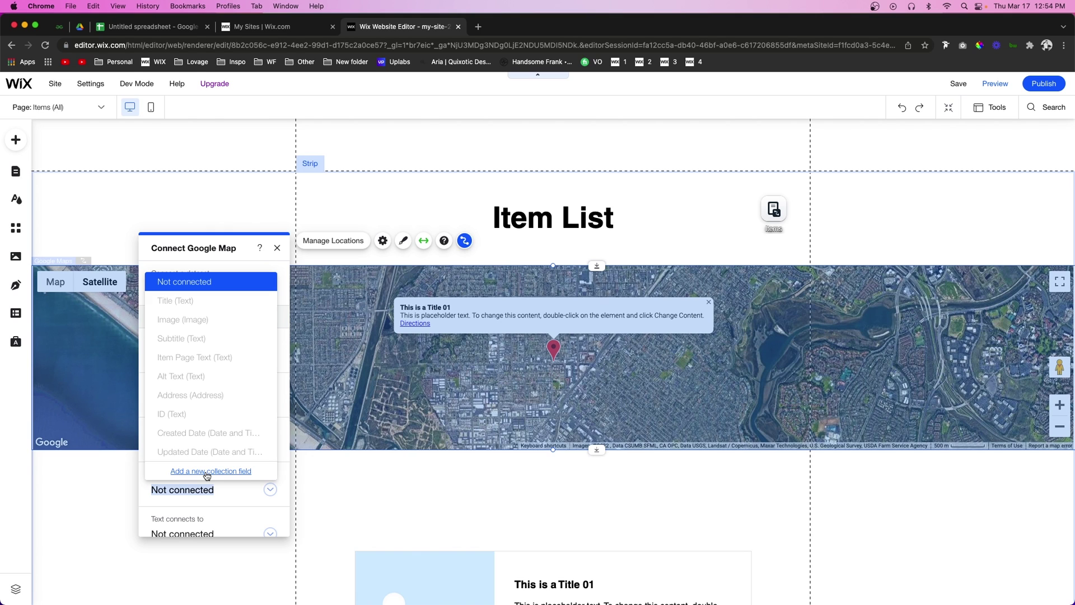
left_click(201, 488)
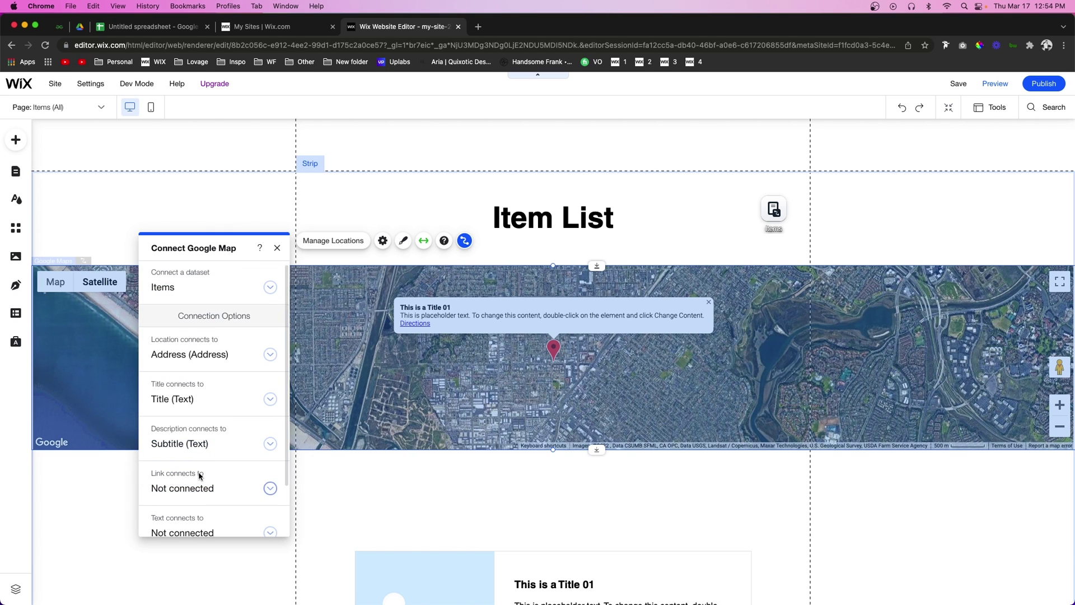
scroll(200, 477, "down", 2)
left_click(174, 474)
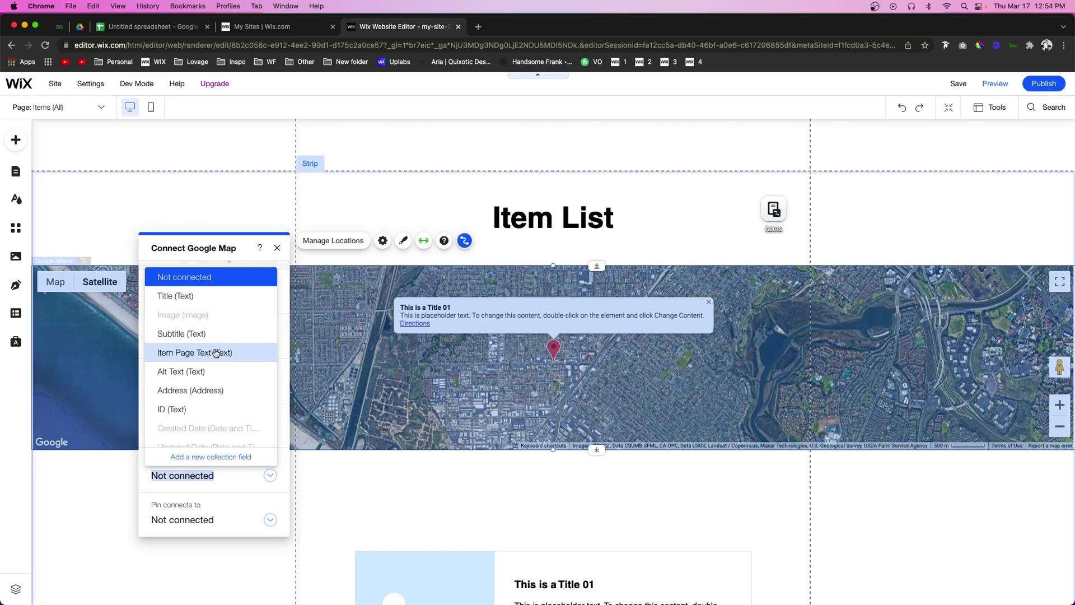
left_click(180, 296)
scroll(257, 269, "up", 2)
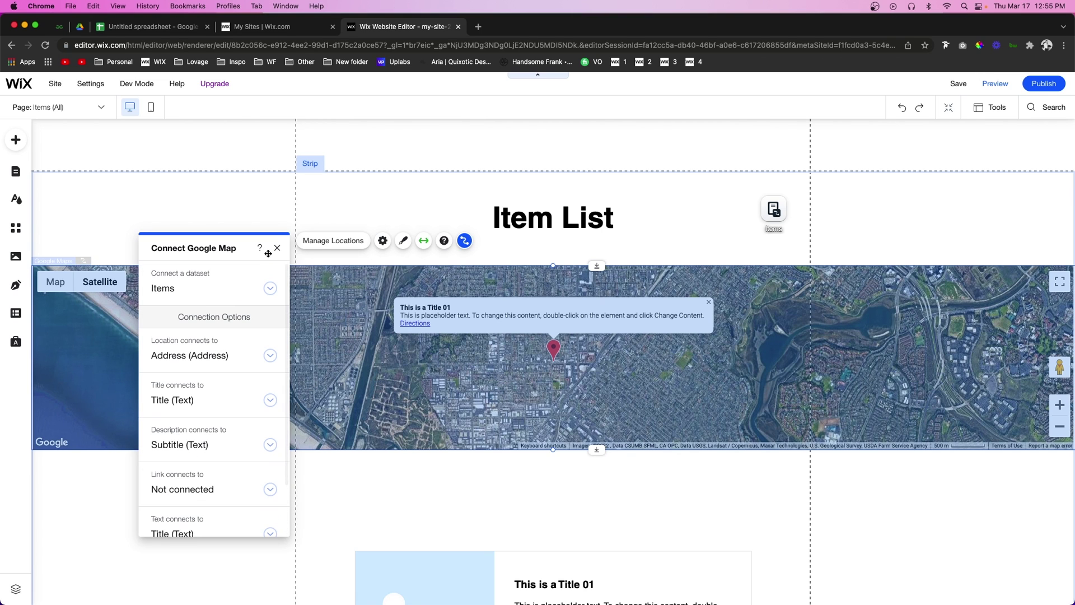
left_click(277, 249)
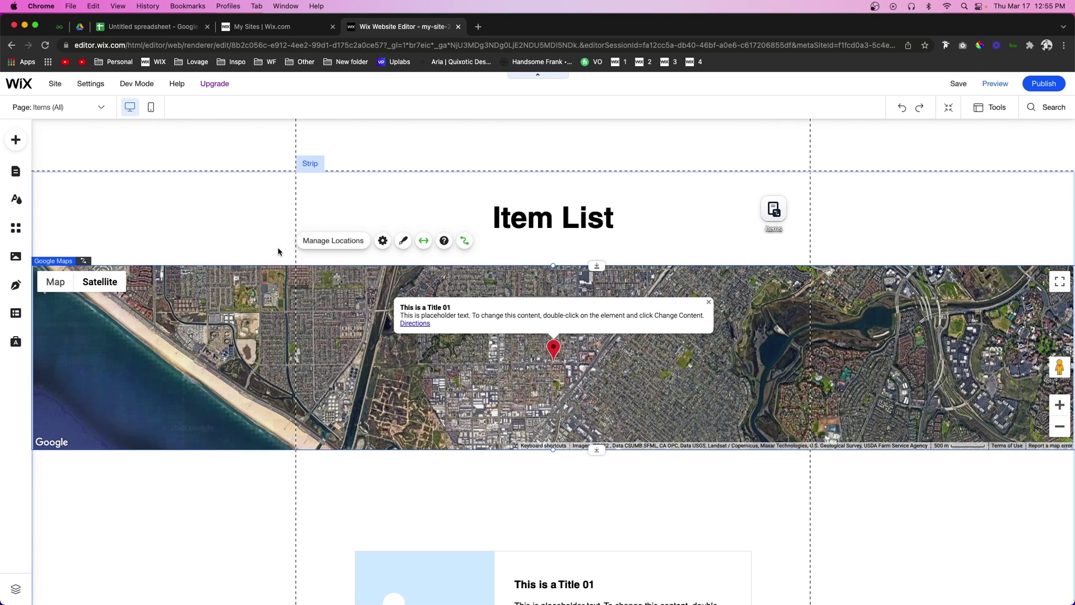
Set the map to show multiple locations, then preview and pan it to check the pins.
left_click(326, 242)
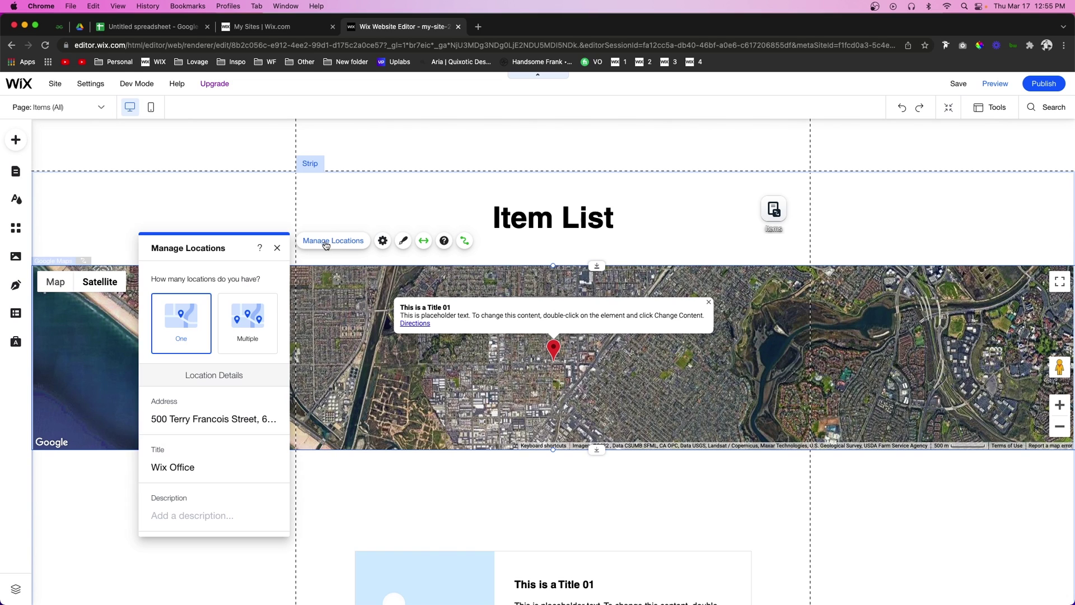
left_click(245, 319)
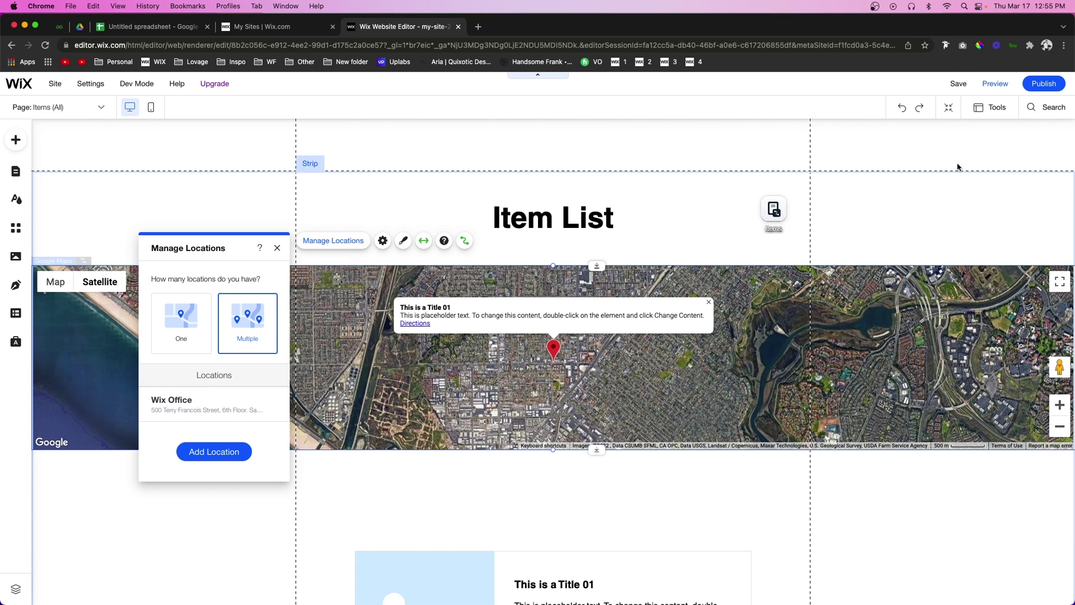
left_click(995, 84)
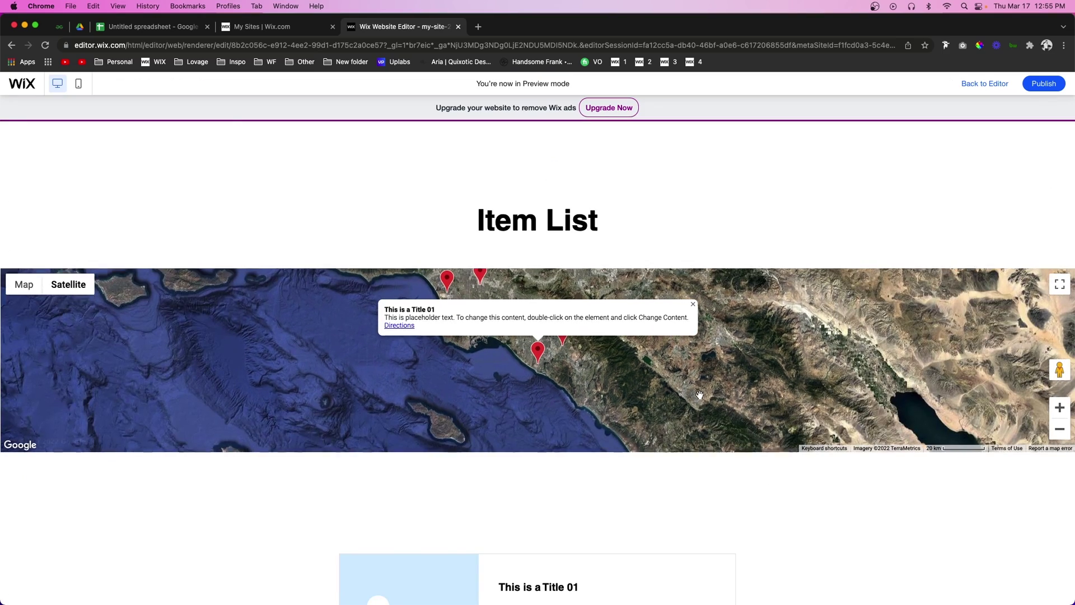
left_click_drag(700, 395, 709, 472)
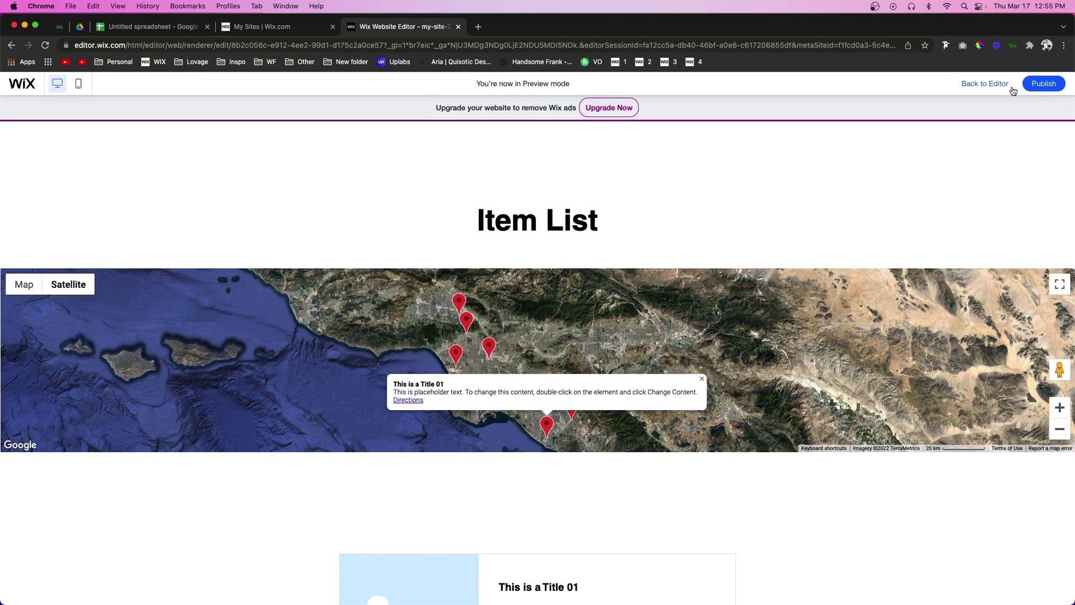
left_click(993, 85)
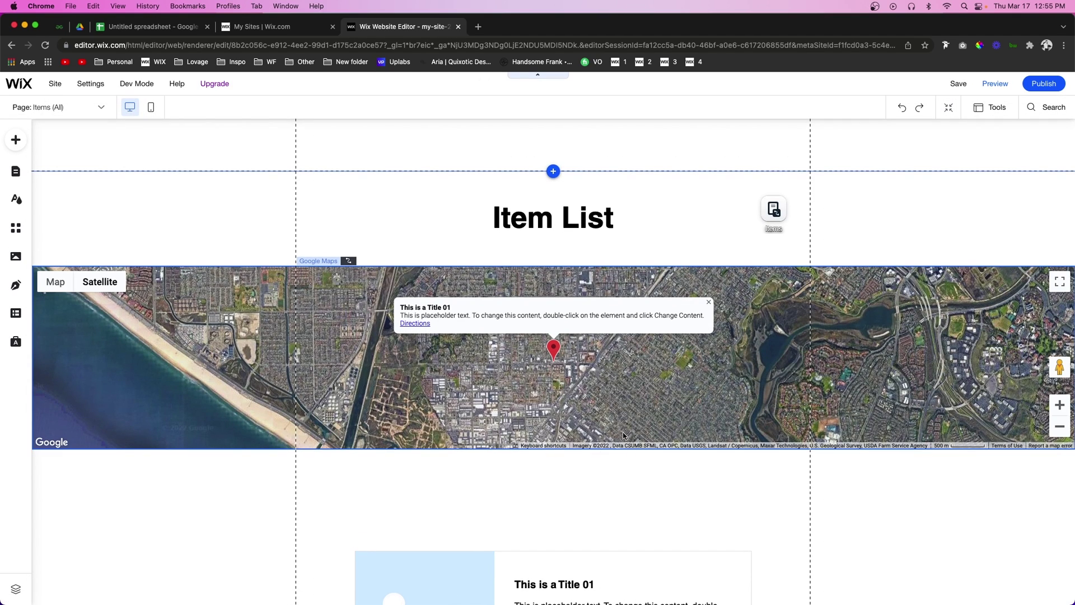
left_click(621, 426)
Drag the map taller and set its default zoom level to 9 in Settings.
mouse_move(598, 450)
left_mouse_down()
mouse_move(602, 596)
mouse_move(606, 545)
left_mouse_up()
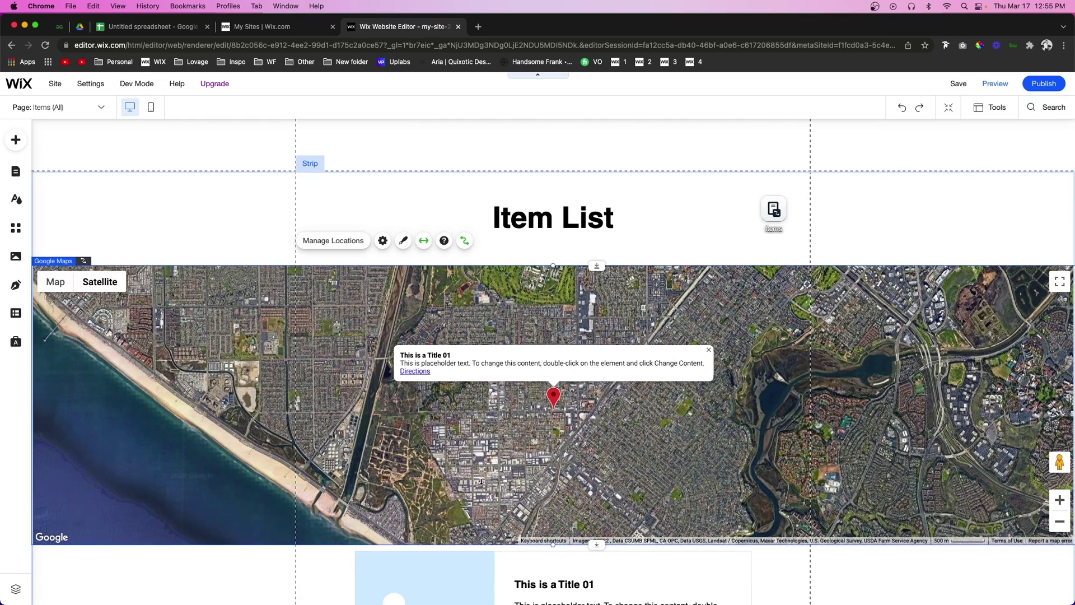
left_click(383, 240)
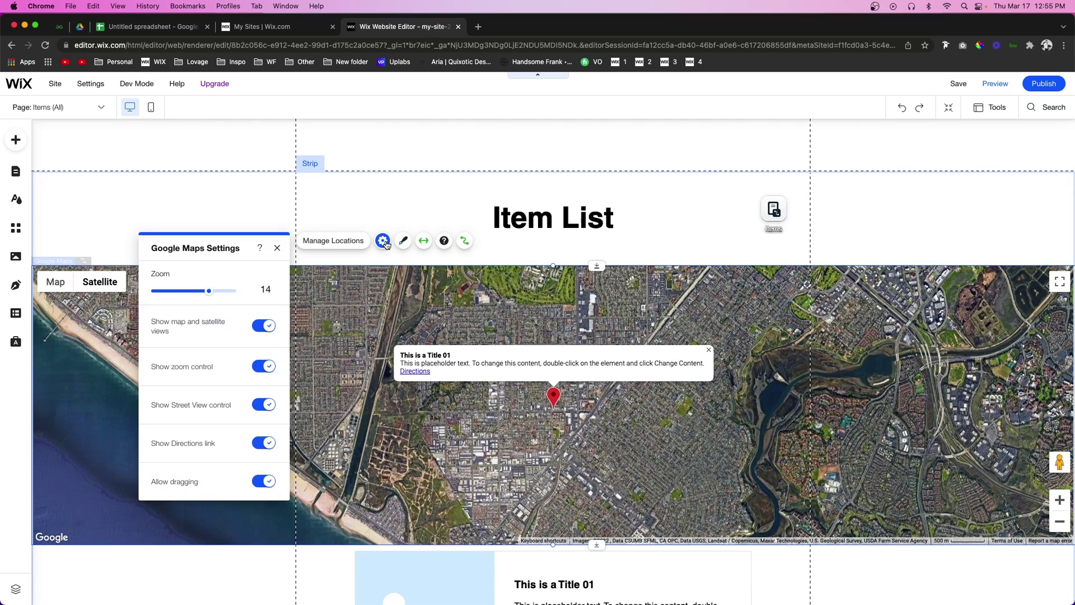
left_click(174, 291)
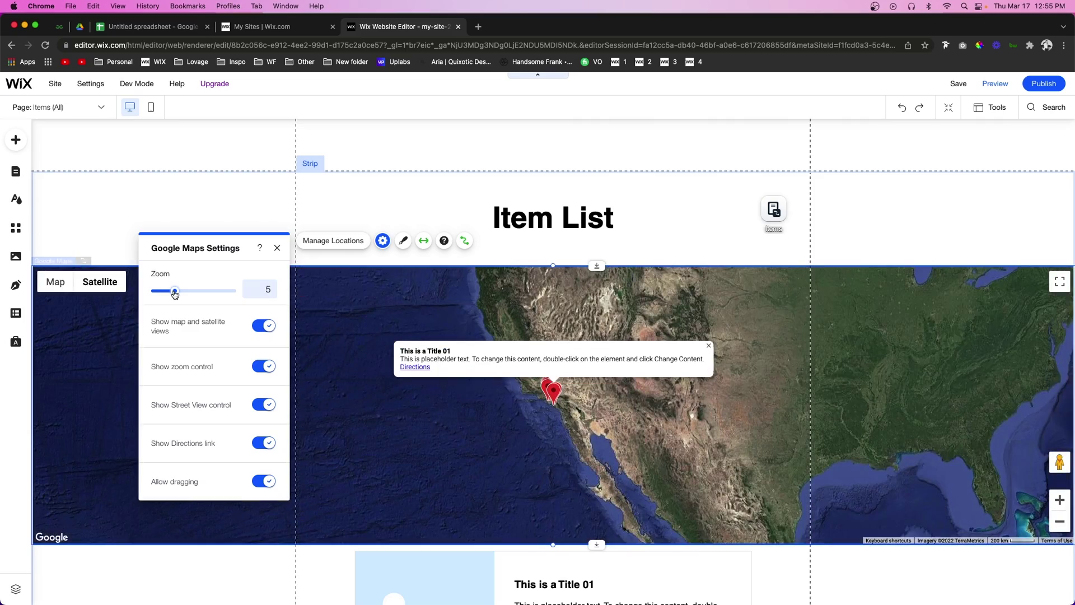
left_click_drag(174, 292, 190, 292)
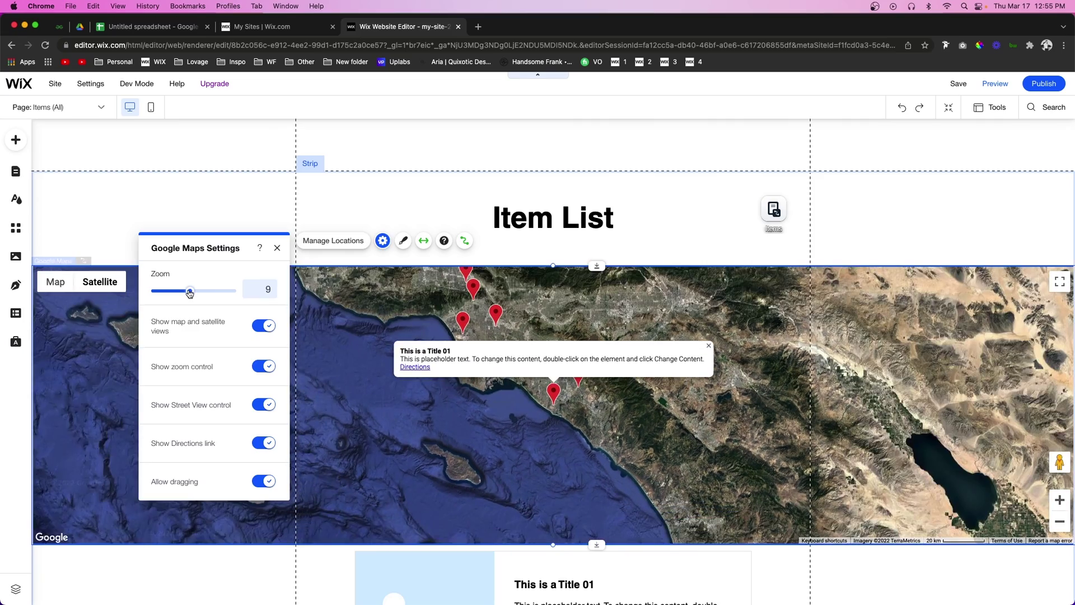
left_click(618, 303)
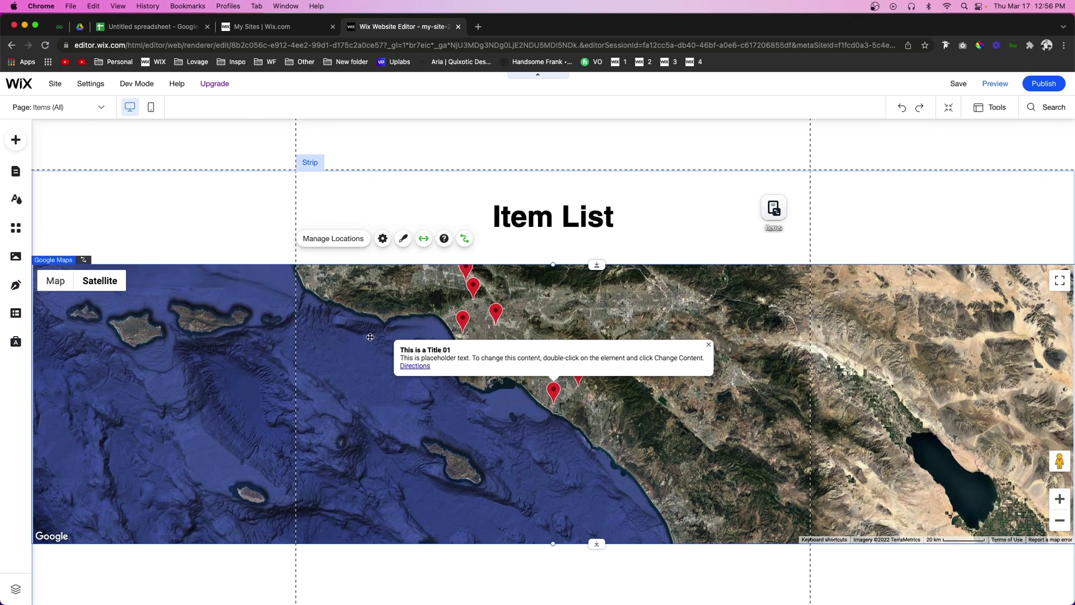
Upload WF Profile Round.png as a custom pin under Pin Design, then reselect the red pin.
left_click(403, 240)
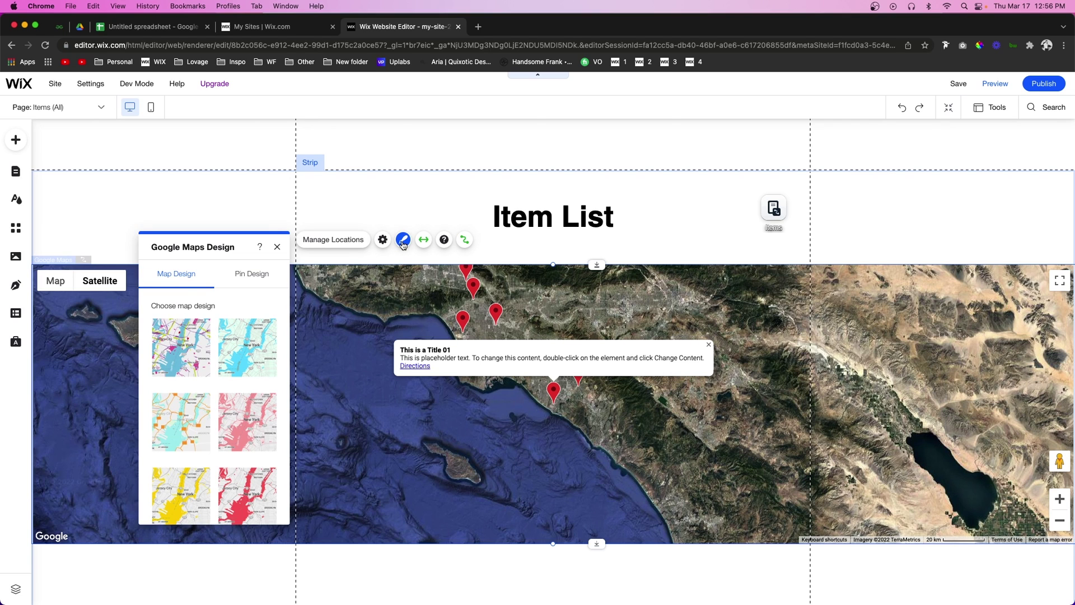
left_click(273, 275)
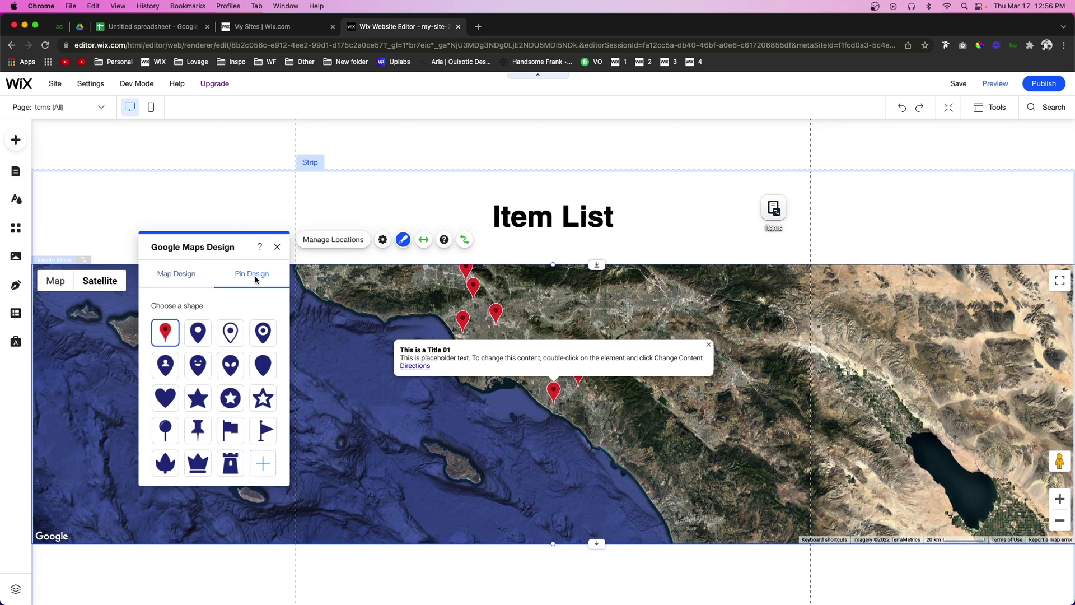
left_click(202, 336)
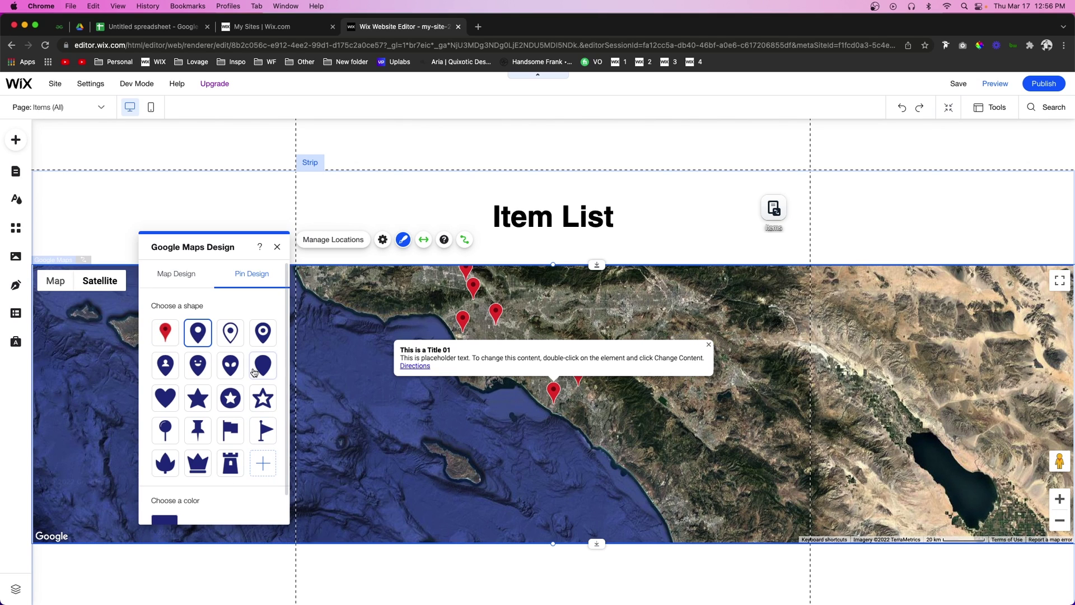
left_click(264, 470)
left_click(285, 264)
double_click(286, 265)
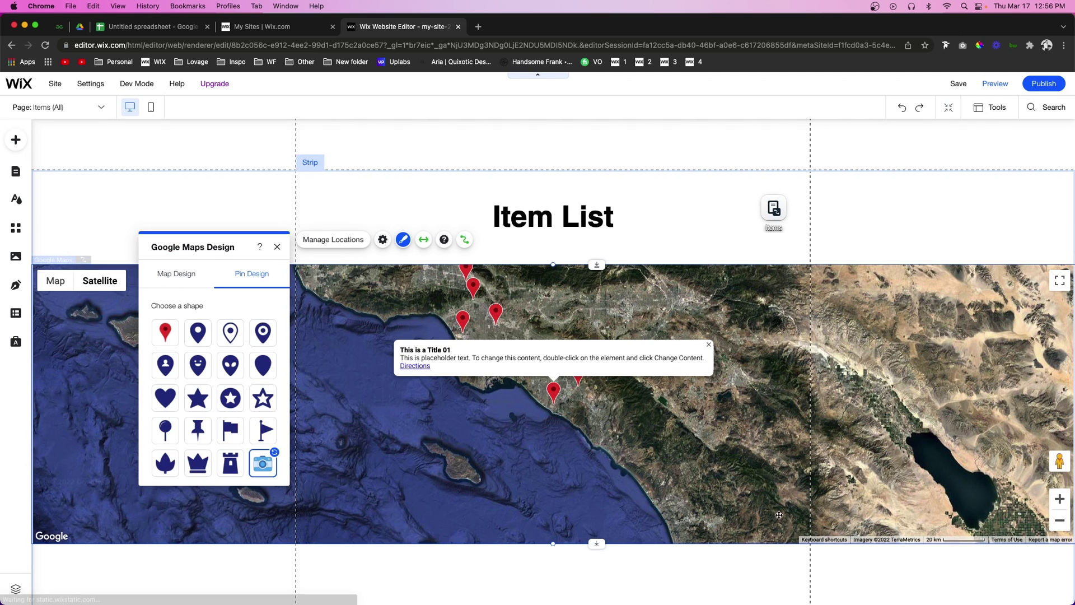
left_click(164, 330)
In the Items collection, add a row titled 'This is a Title 07' by pasting and editing a title.
left_click(16, 313)
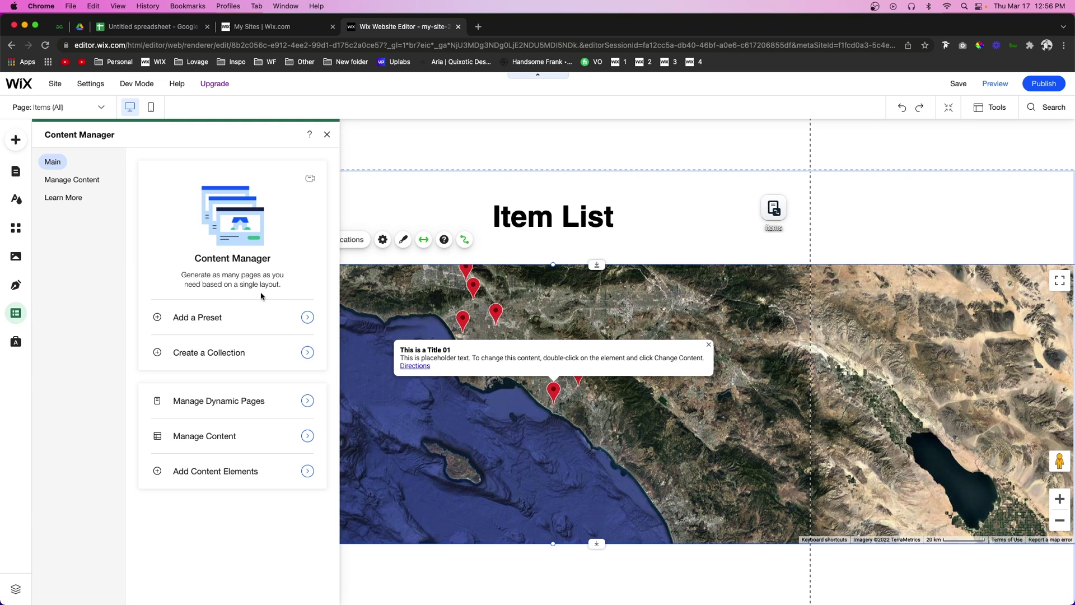
left_click(78, 180)
left_click(230, 187)
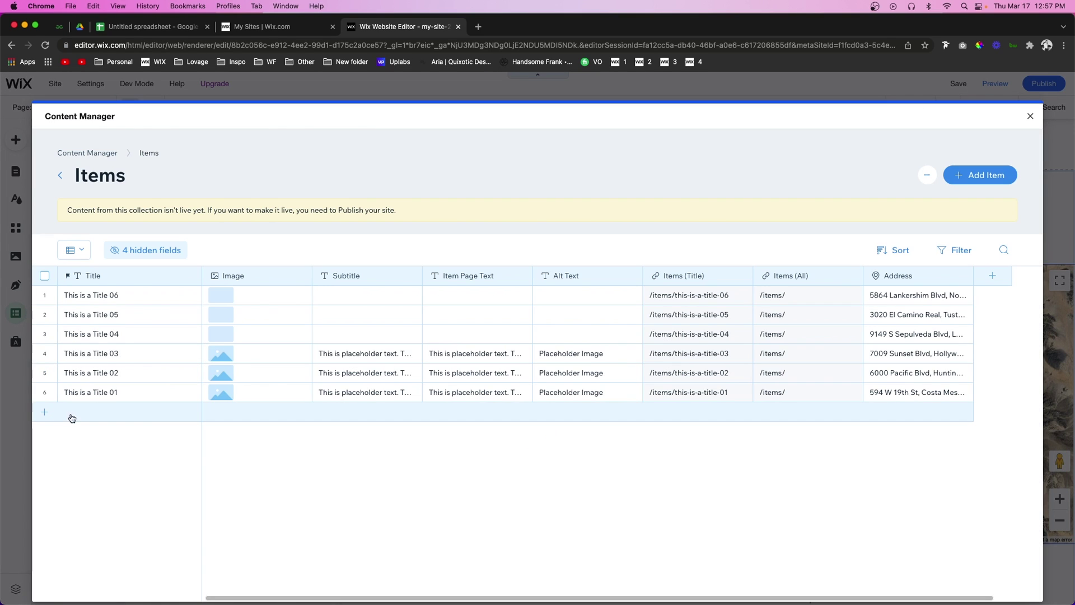
double_click(89, 393)
key("super+c")
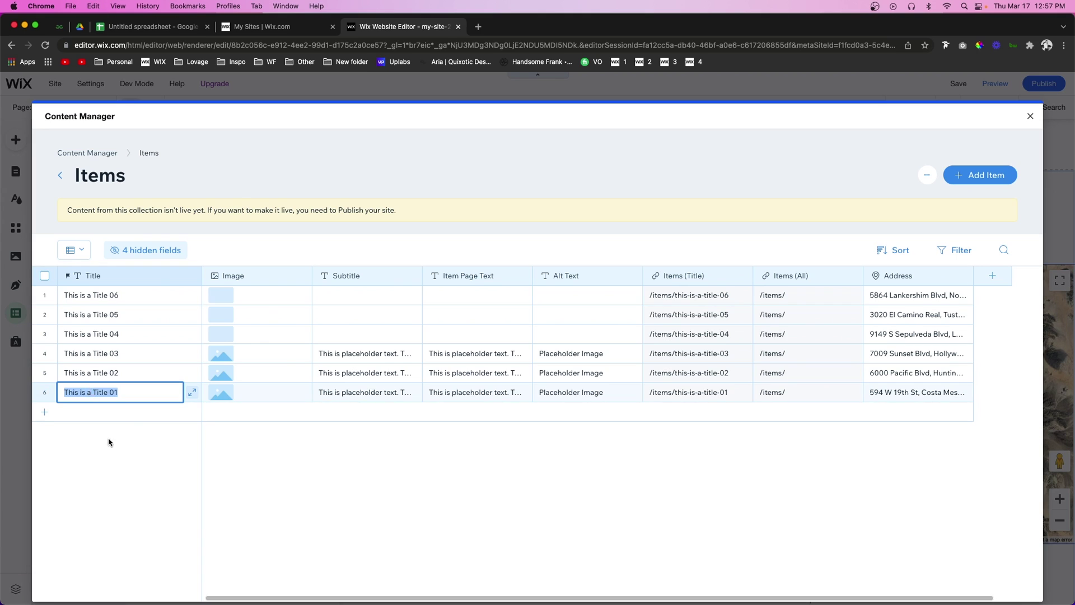
left_click(44, 412)
key("super+v")
key("BackSpace")
type("7")
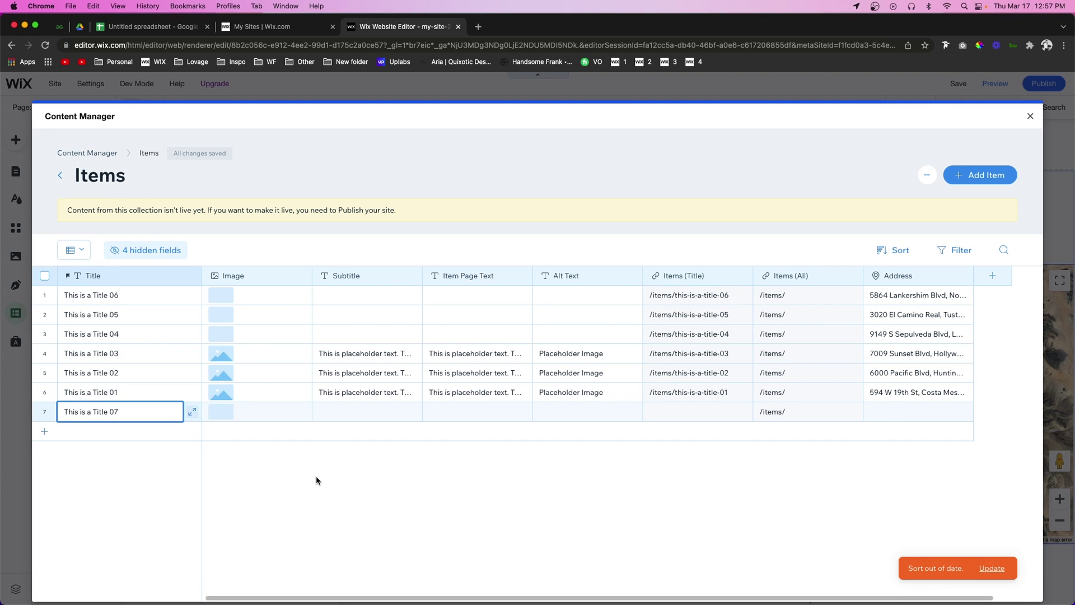
key("Return")
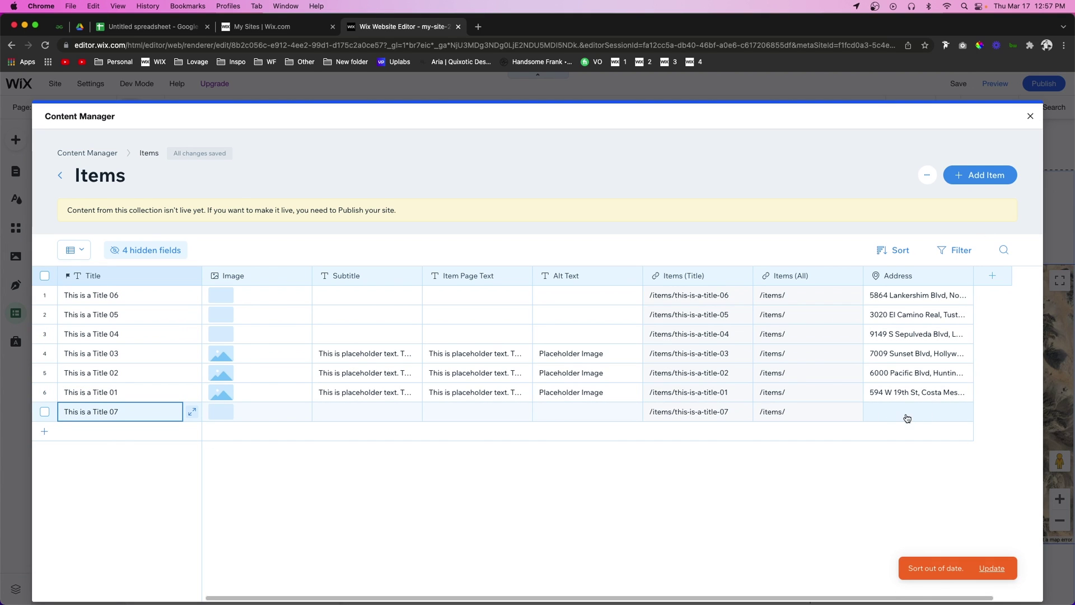
left_click(1030, 116)
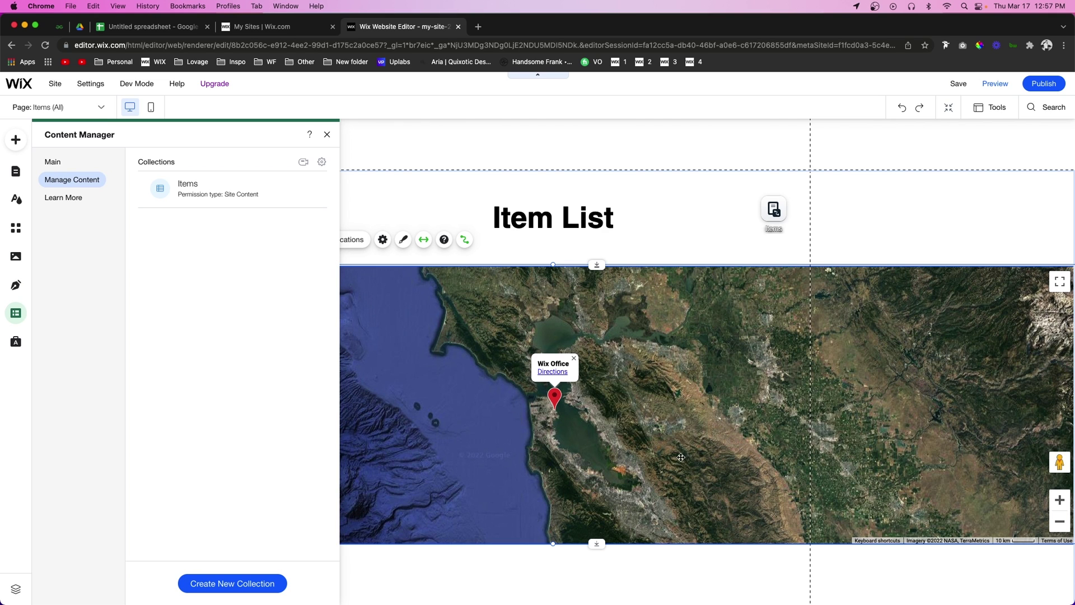
Preview the page, return to the editor, and reopen the Items collection via Manage Content.
left_click(994, 84)
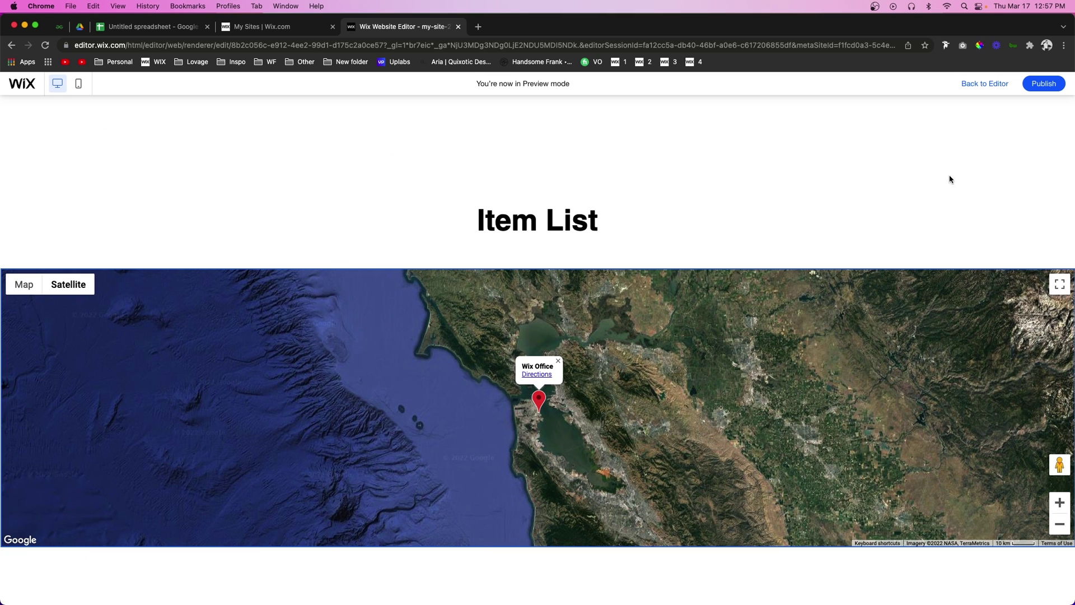
left_click(983, 84)
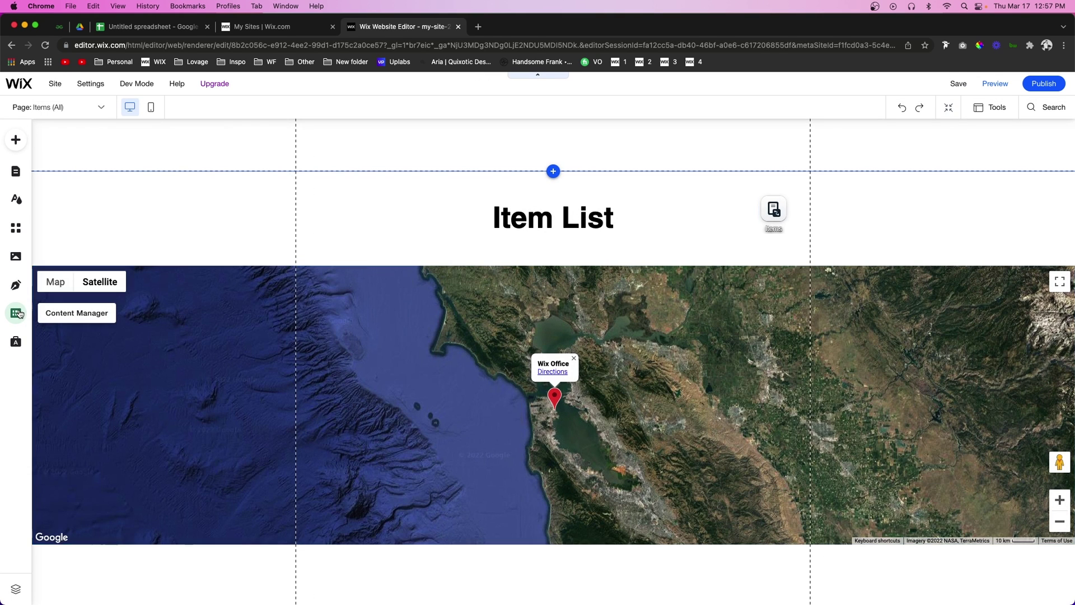
left_click(25, 314)
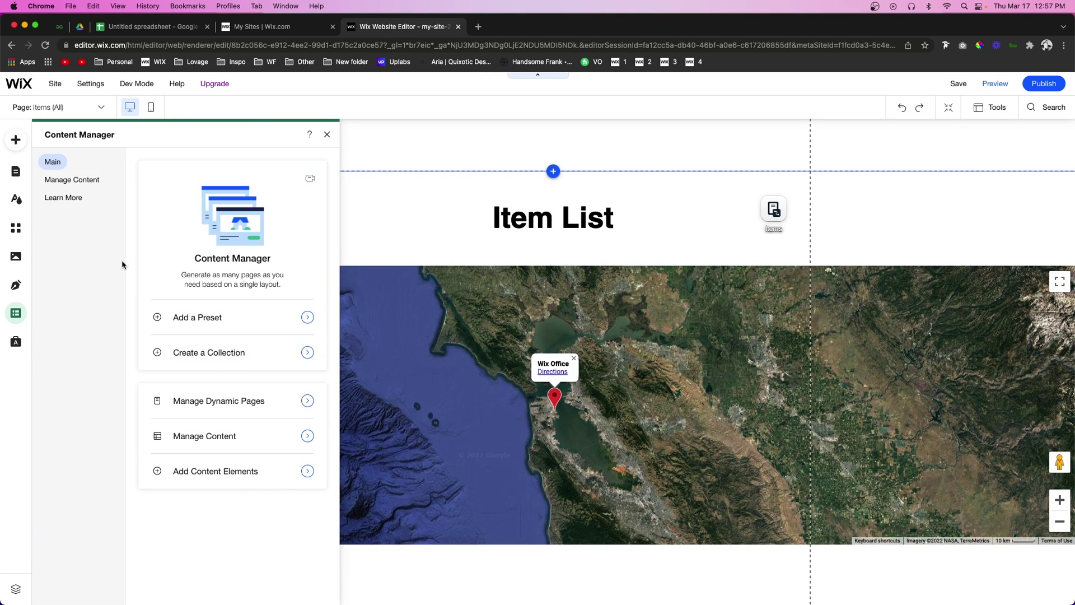
left_click(71, 182)
left_click(220, 198)
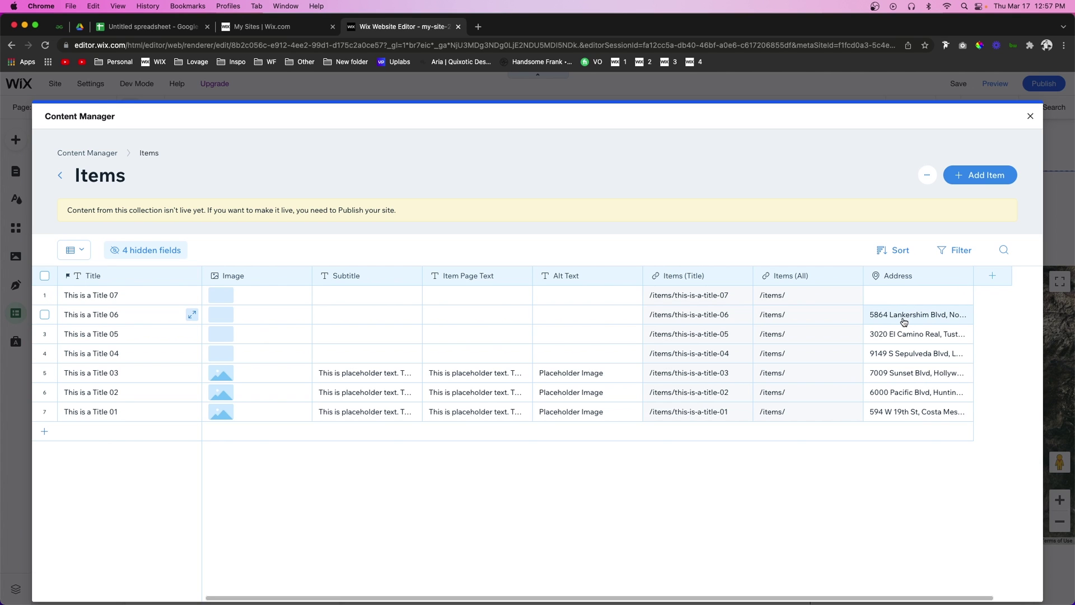
Close the Items collection in the Content Manager to return to the Item List page with its satellite map.
key("Escape")
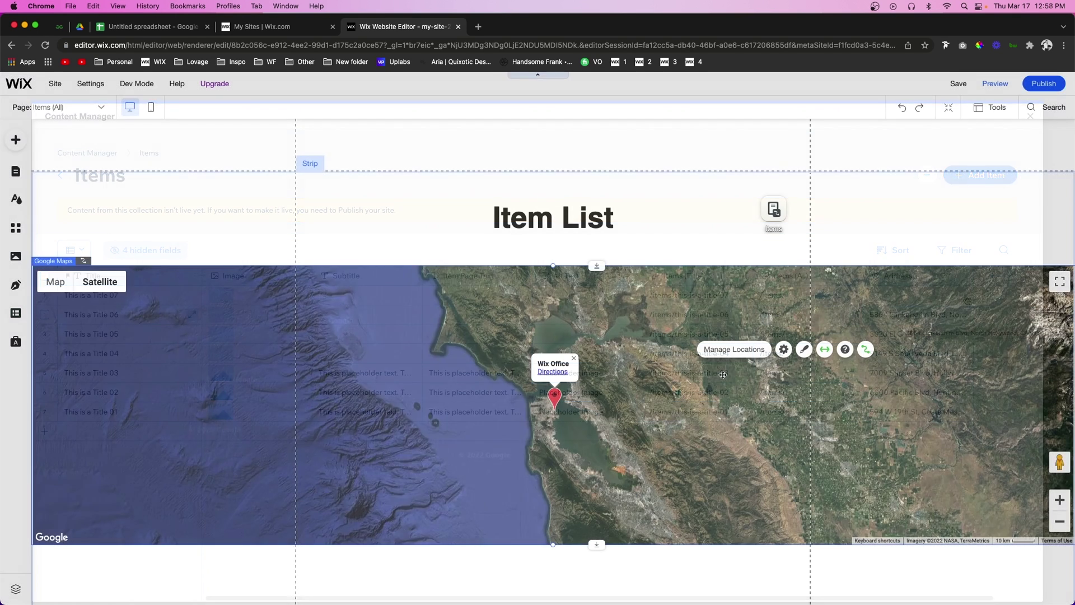